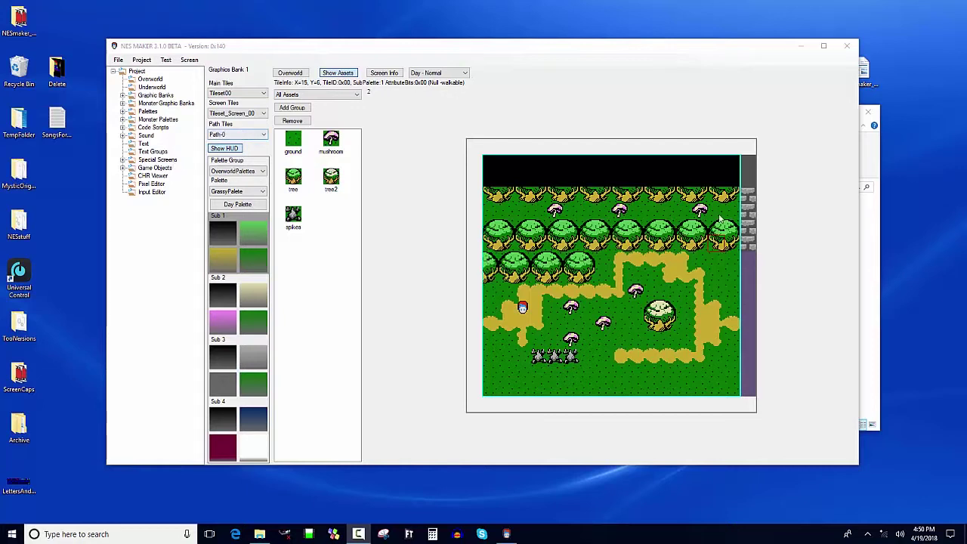
Paint a path tile into the grass gap in the overworld path
{"action": "left_click", "coordinate": [665, 285]}
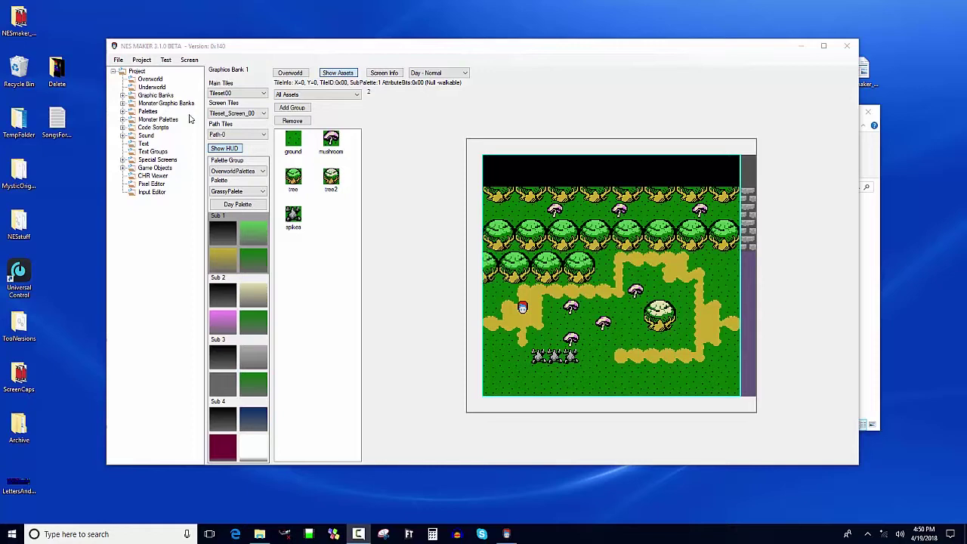
Expand Monster Graphic Banks in the project tree
{"action": "left_click", "coordinate": [123, 104]}
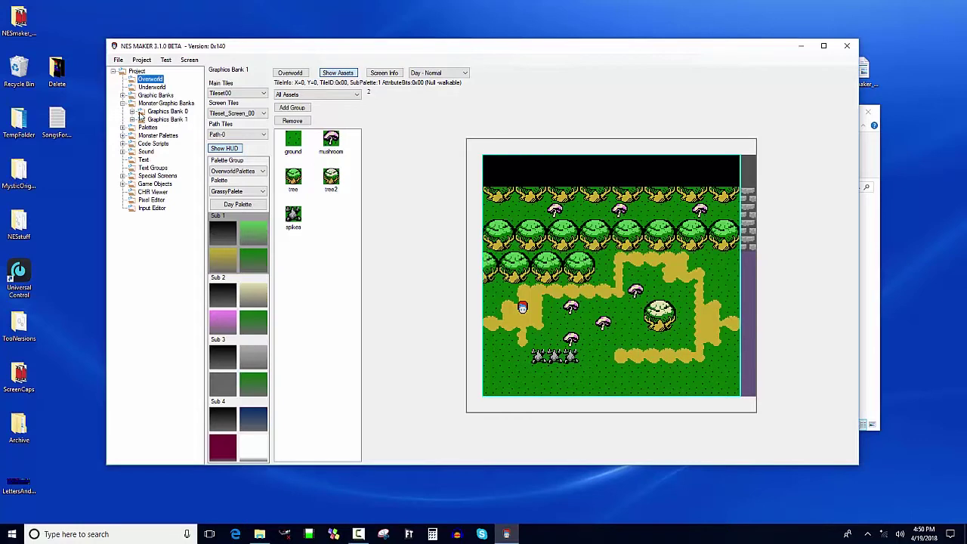
Expand Graphics Bank 0 and open its Monsters sprite editor
{"action": "left_click", "coordinate": [132, 112]}
{"action": "left_click", "coordinate": [167, 119]}
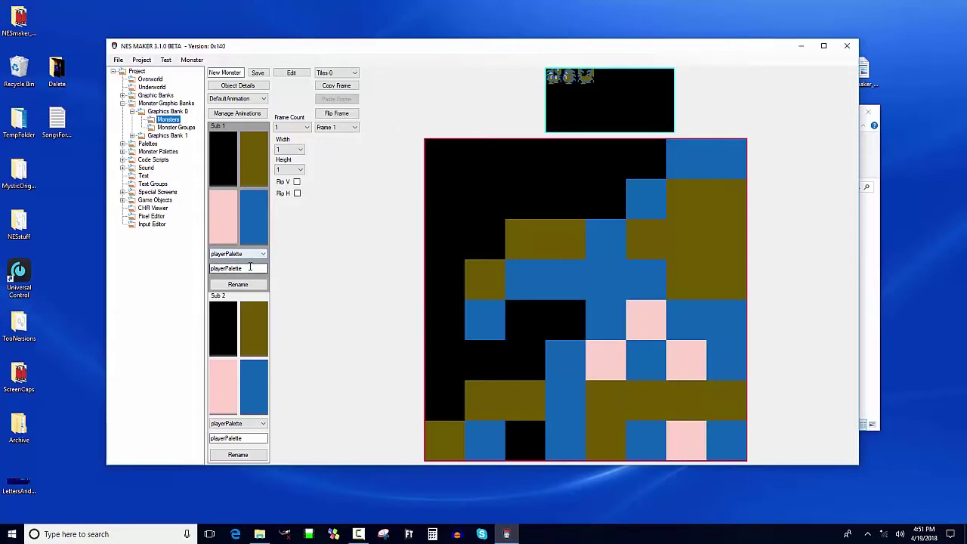
Switch Sub 1 to MonsterPalette 2 and rename it bugMonsterPal
{"action": "left_click_drag", "start_coordinate": [264, 268], "coordinate": [161, 256]}
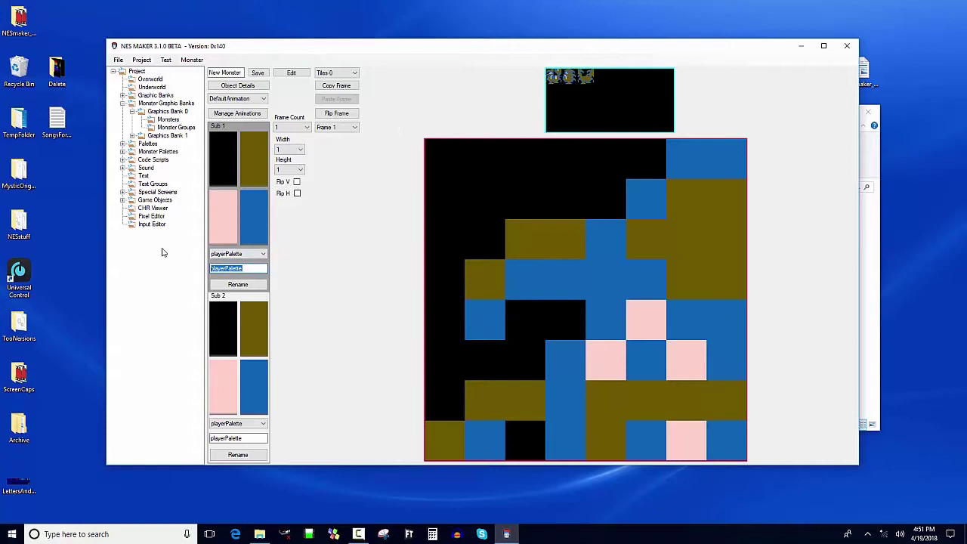
{"action": "left_click", "coordinate": [250, 256]}
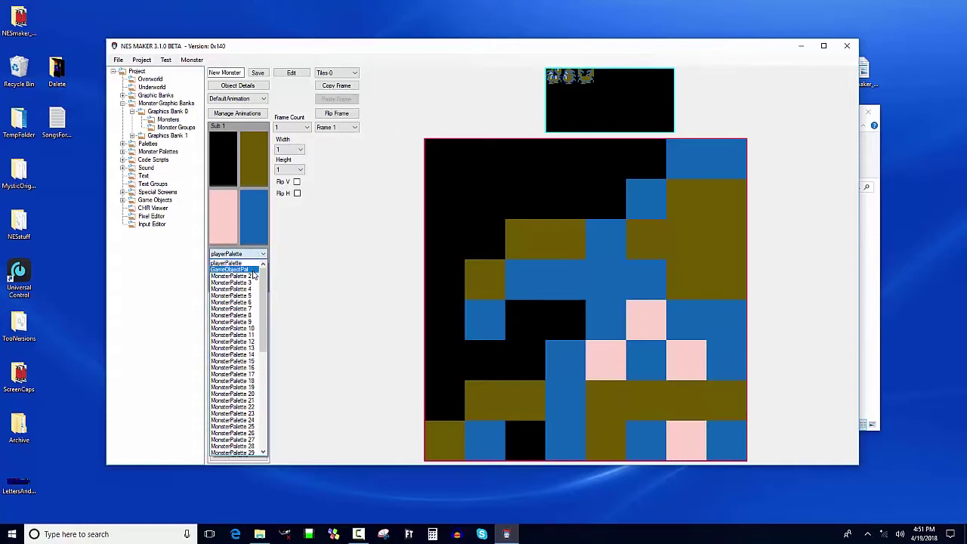
{"action": "left_click", "coordinate": [257, 276]}
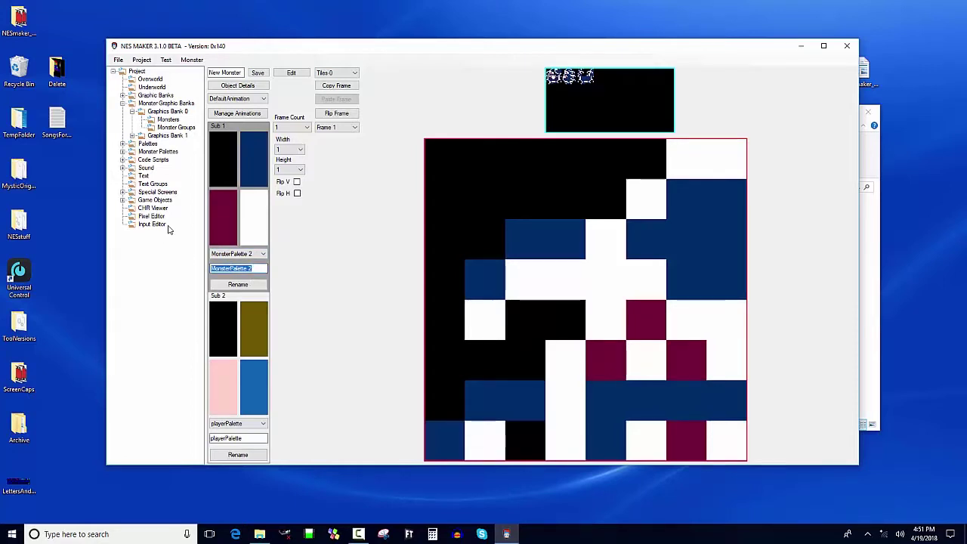
{"action": "type", "text": "bum"}
{"action": "type", "text": "Monste"}
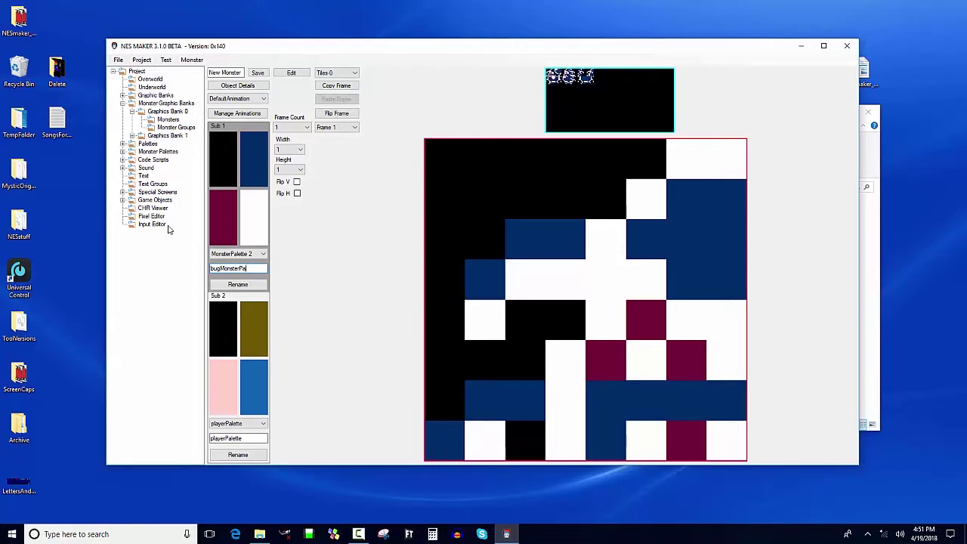
{"action": "left_click", "coordinate": [221, 284]}
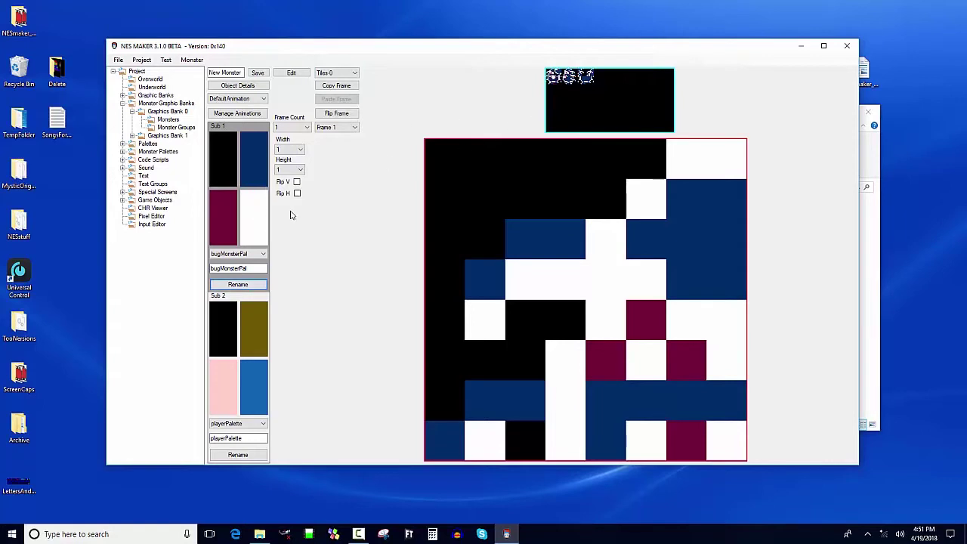
Recolour the navy swatch to red and the white swatch to dark teal
{"action": "left_click", "coordinate": [250, 162]}
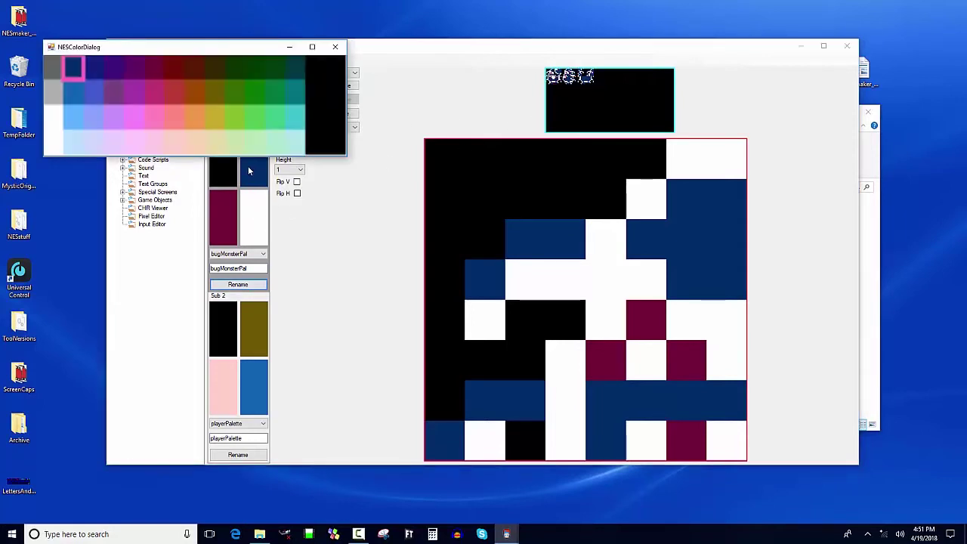
{"action": "left_click", "coordinate": [171, 95]}
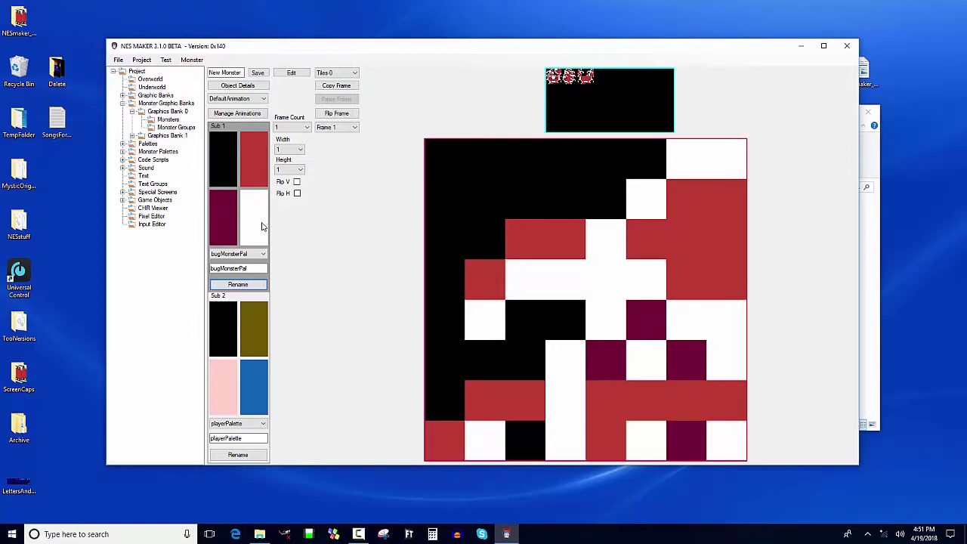
{"action": "left_click", "coordinate": [262, 226]}
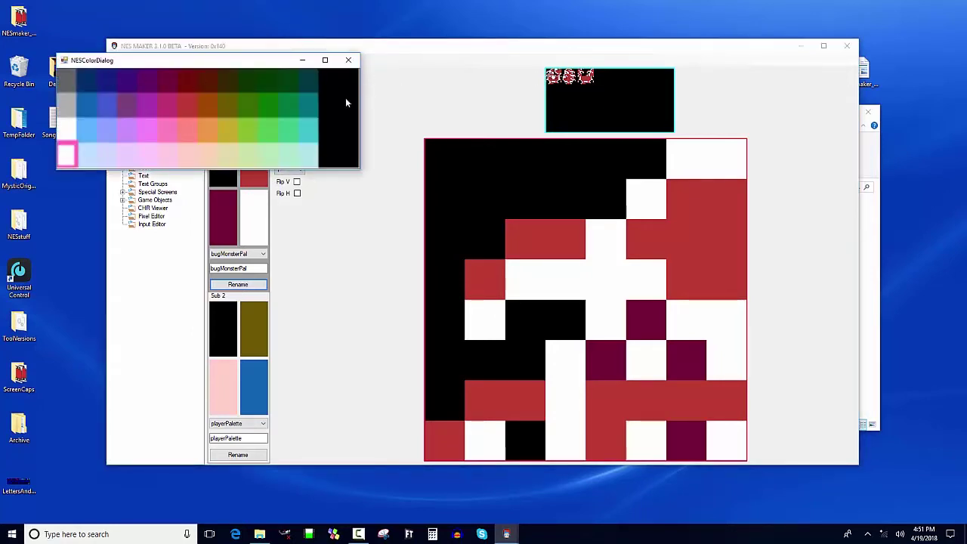
{"action": "left_click", "coordinate": [313, 83]}
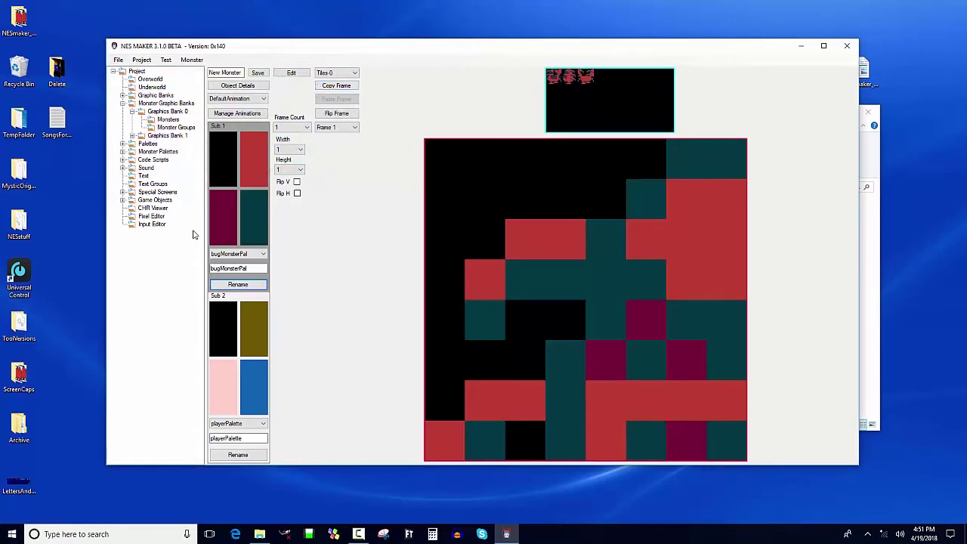
Recolour the maroon swatch to pale cream and the cream swatch to white
{"action": "left_click", "coordinate": [216, 226]}
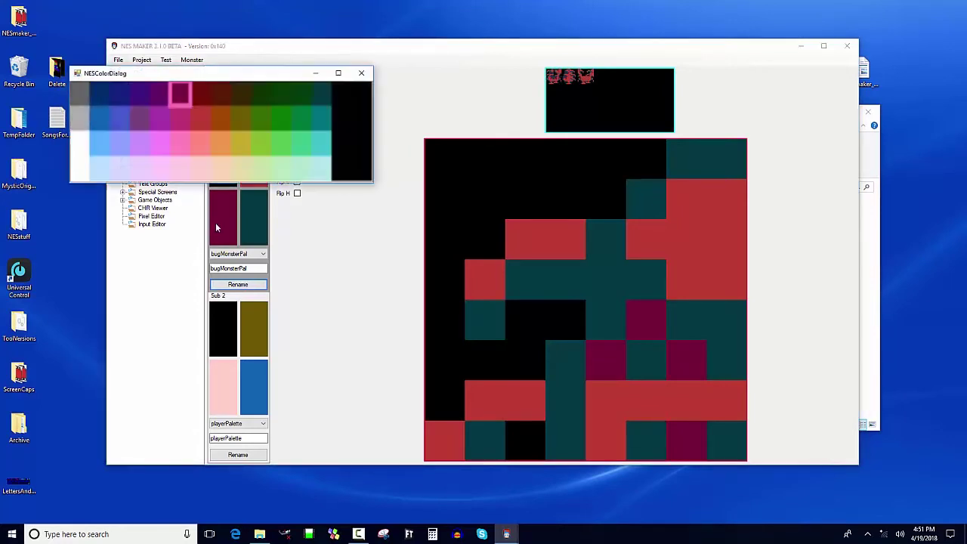
{"action": "left_click", "coordinate": [235, 165]}
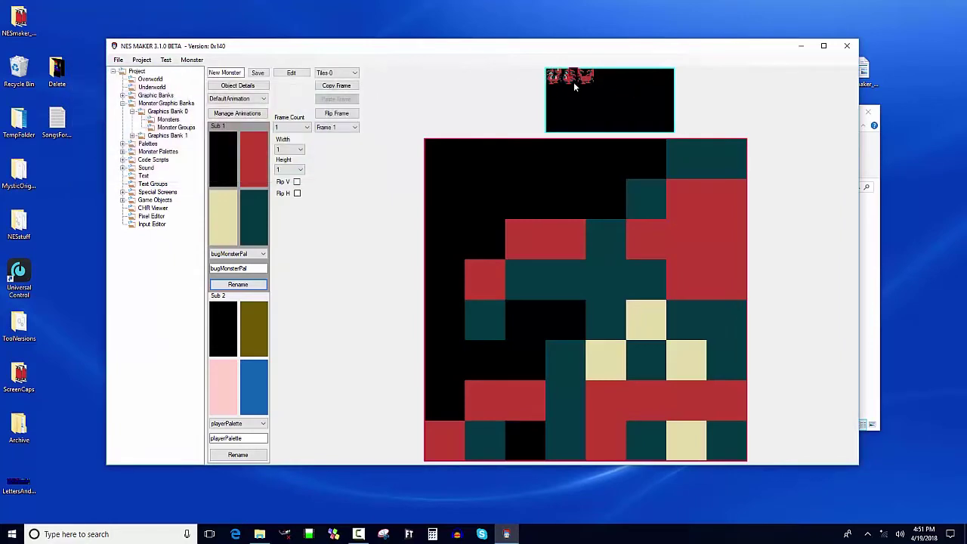
{"action": "left_click", "coordinate": [221, 211]}
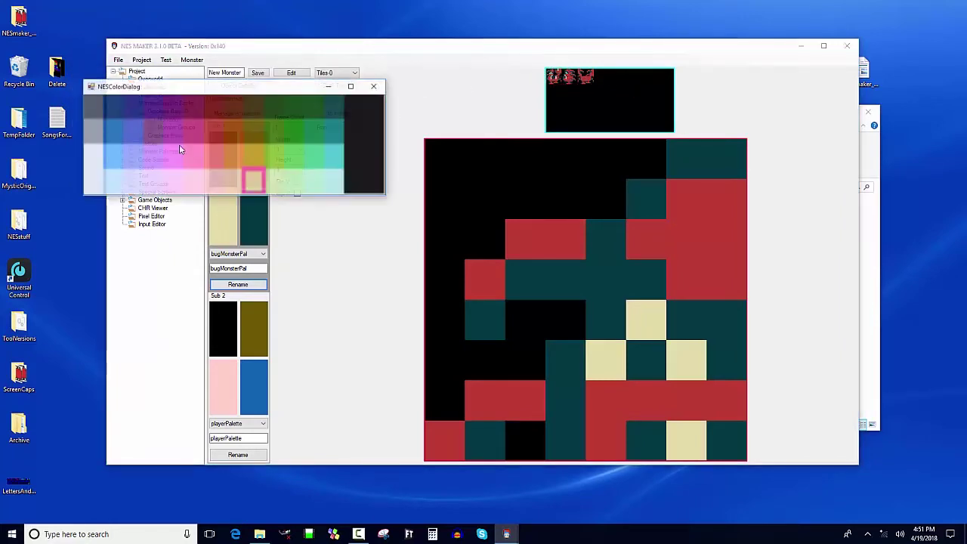
{"action": "left_click", "coordinate": [86, 186]}
{"action": "left_click", "coordinate": [212, 236]}
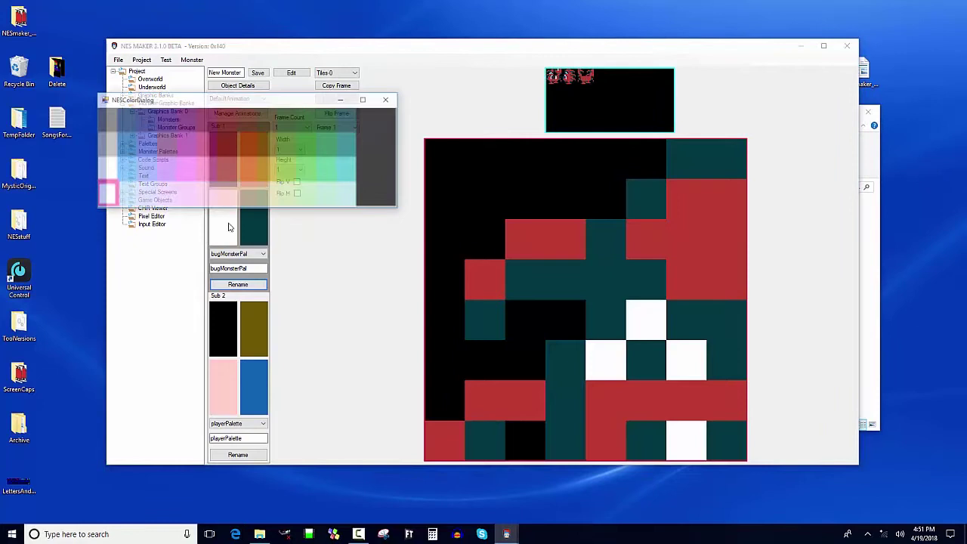
{"action": "left_click", "coordinate": [258, 194]}
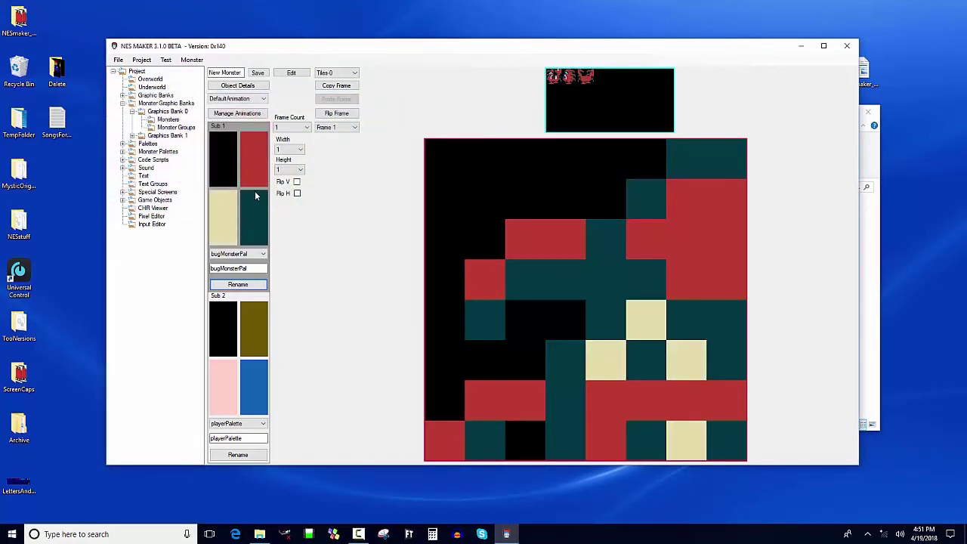
{"action": "left_click", "coordinate": [226, 212]}
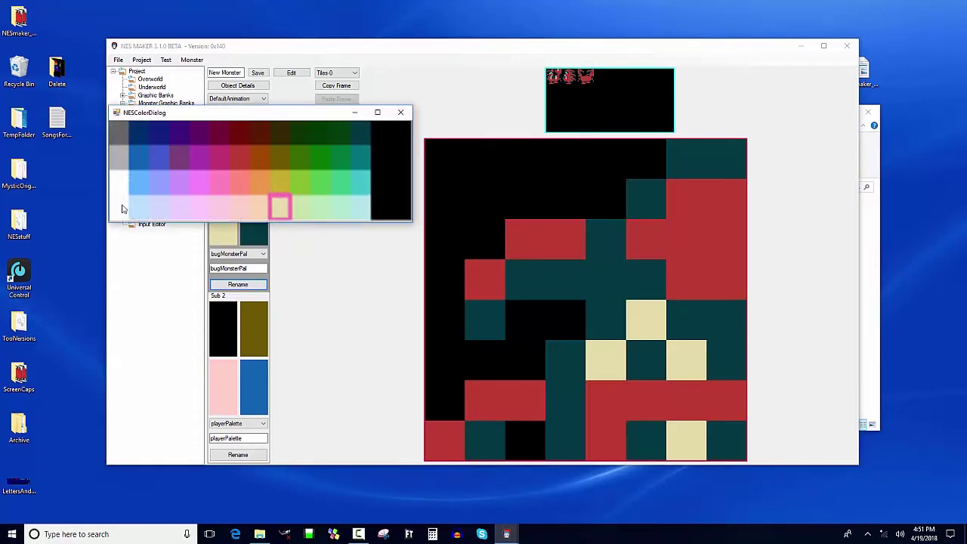
{"action": "left_click", "coordinate": [124, 208]}
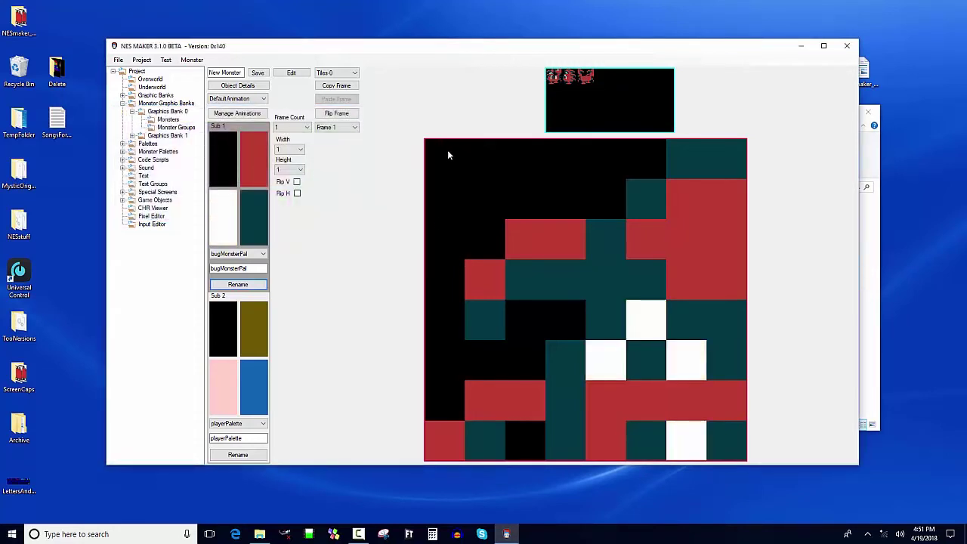
Make the monster sprite two tiles wide and two tiles tall
{"action": "left_click", "coordinate": [295, 149]}
{"action": "left_click", "coordinate": [295, 170]}
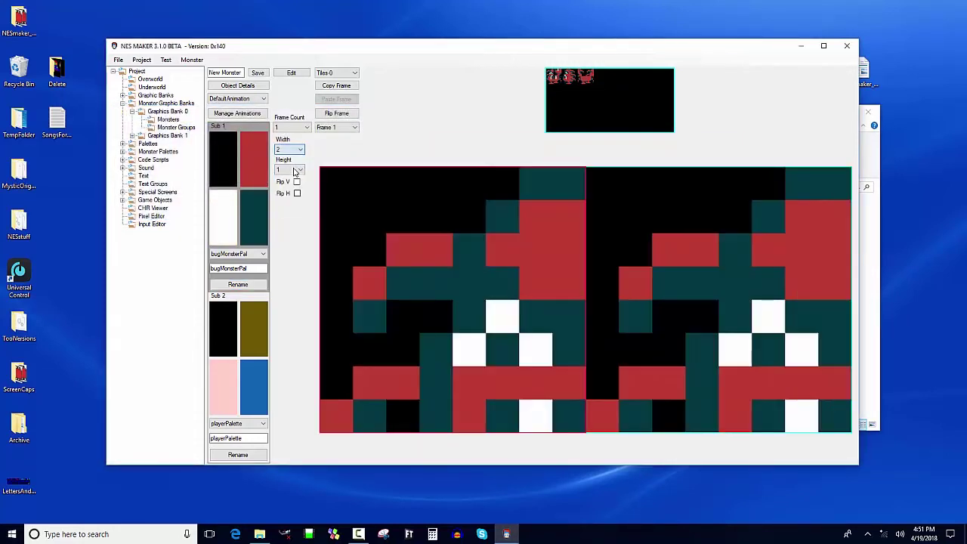
{"action": "left_click", "coordinate": [295, 170]}
{"action": "left_click", "coordinate": [290, 187]}
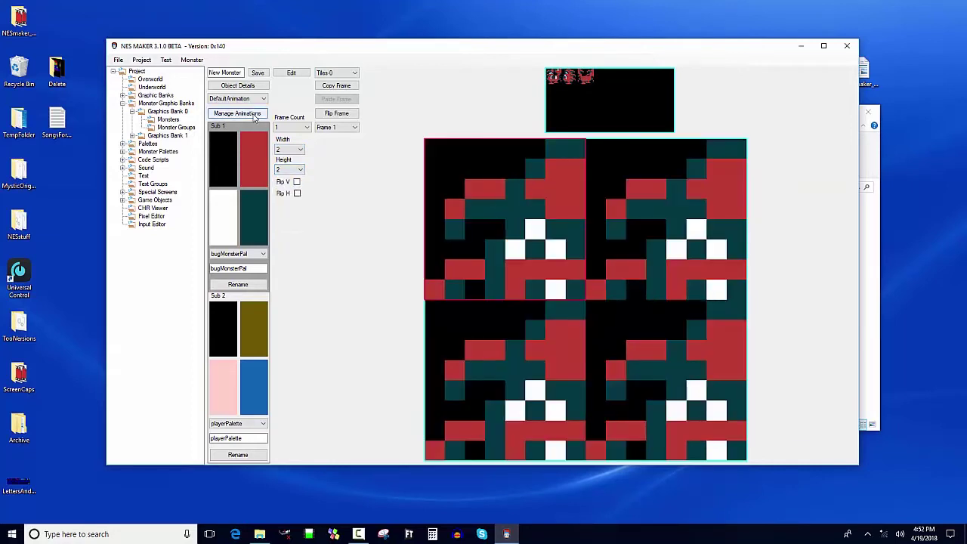
Rename DefaultAnimation to WalkDown in the animation manager
{"action": "left_click", "coordinate": [255, 118]}
{"action": "left_click", "coordinate": [185, 154]}
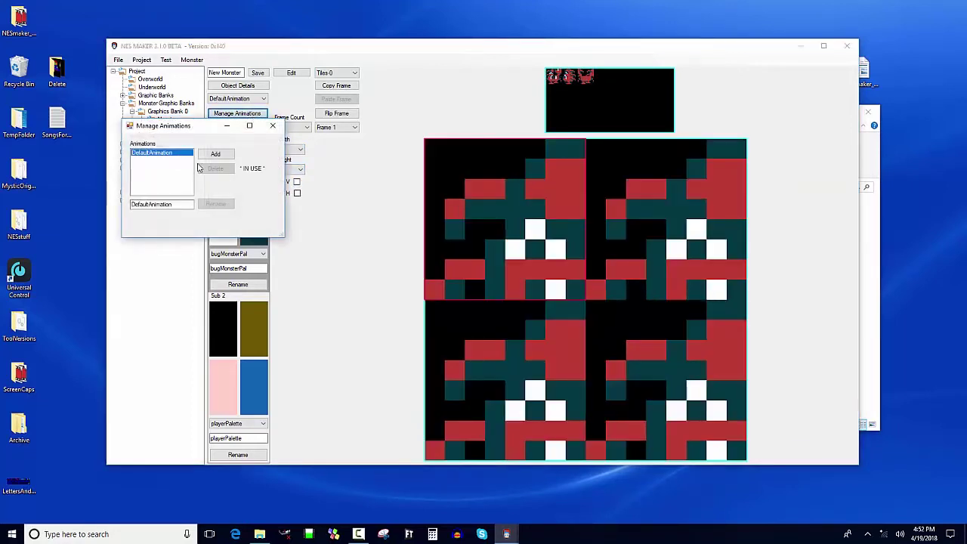
{"action": "double_click", "coordinate": [182, 205]}
{"action": "key", "text": "BackSpace"}
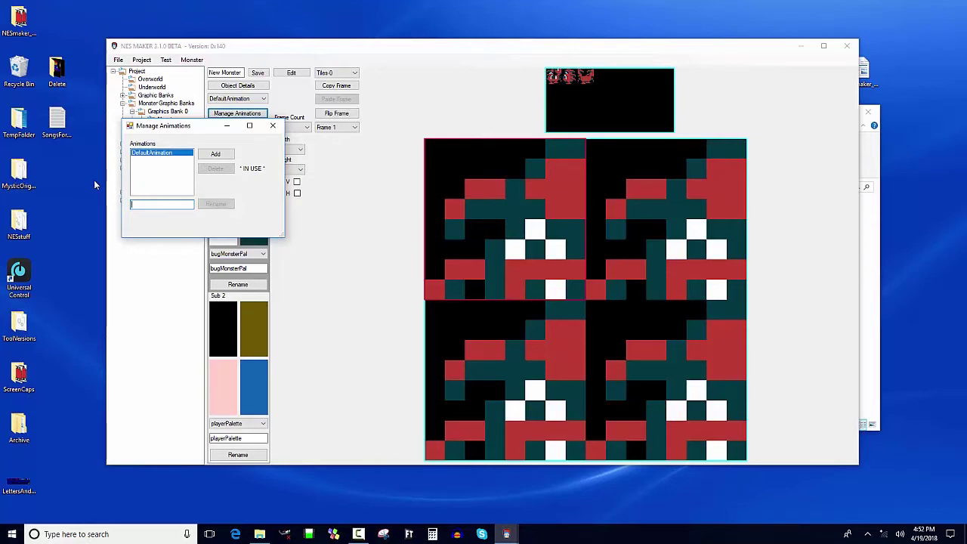
{"action": "type", "text": "WalkDown"}
{"action": "left_click", "coordinate": [210, 205]}
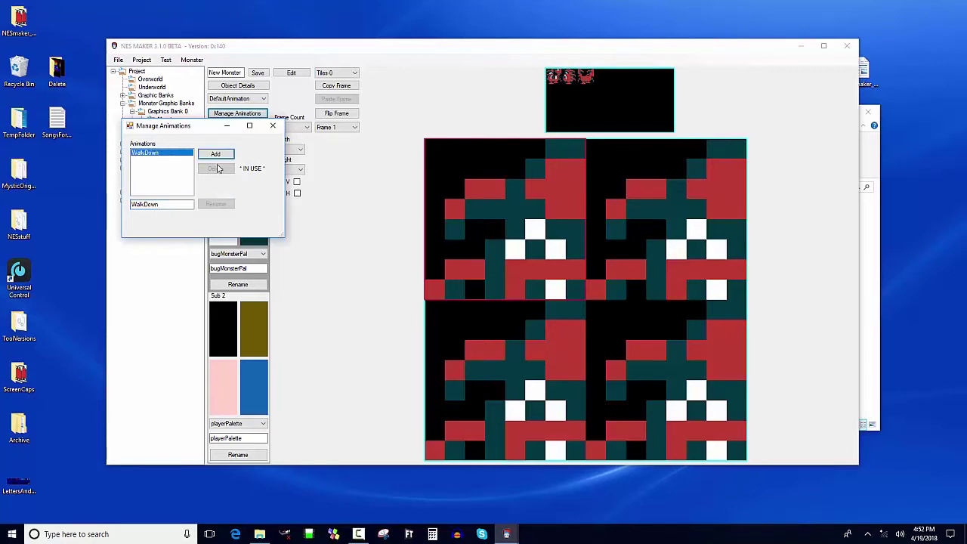
Add WalkUp and Walkleft animations
{"action": "left_click", "coordinate": [216, 155]}
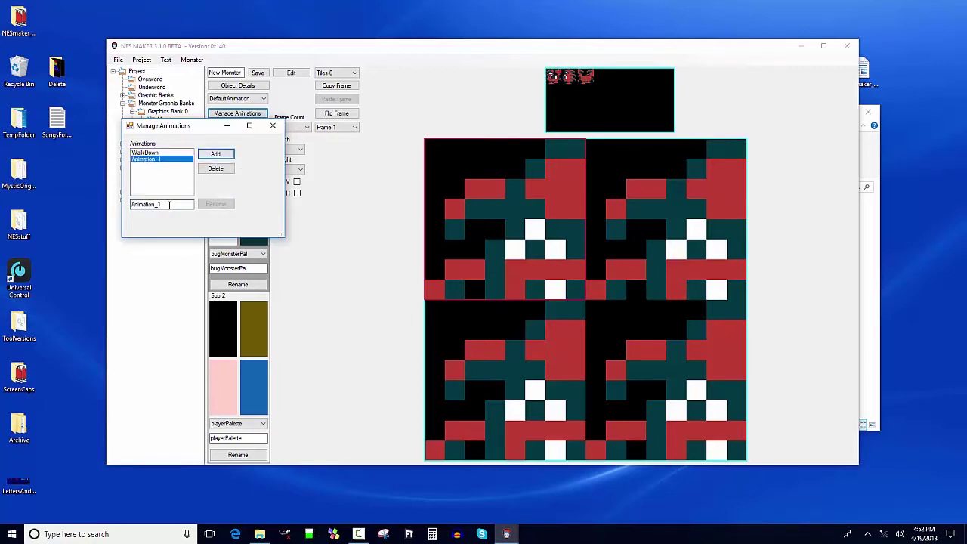
{"action": "type", "text": "WalkUp"}
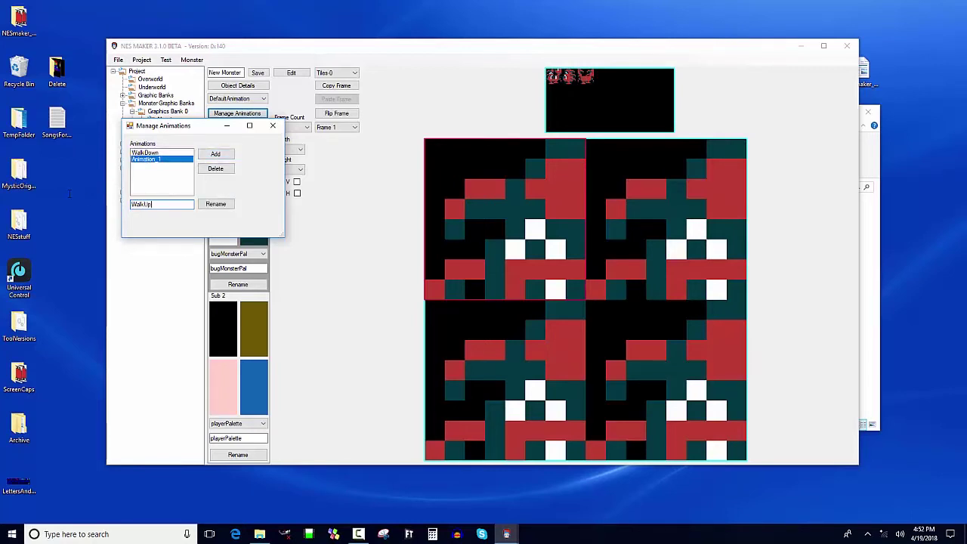
{"action": "left_click", "coordinate": [215, 204]}
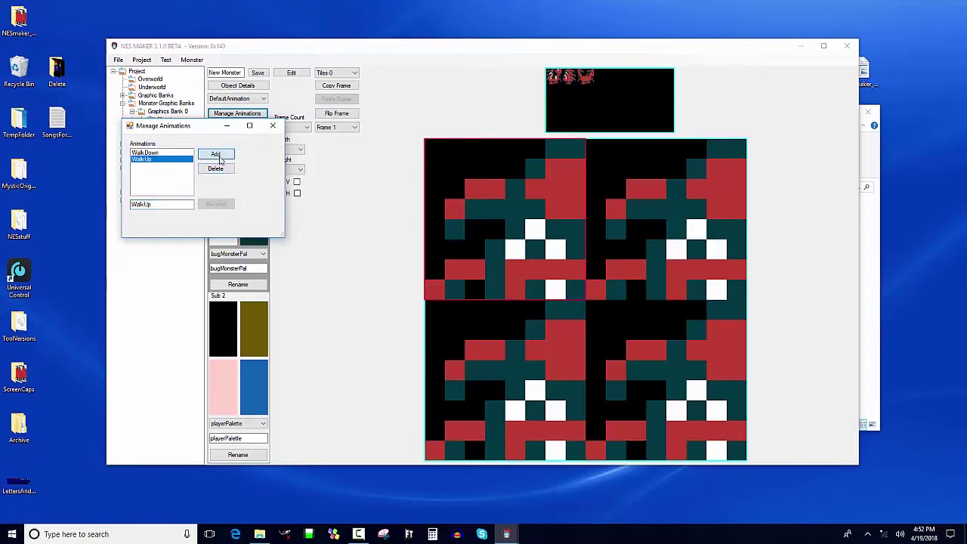
{"action": "left_click", "coordinate": [216, 154]}
{"action": "type", "text": "WalkLeft"}
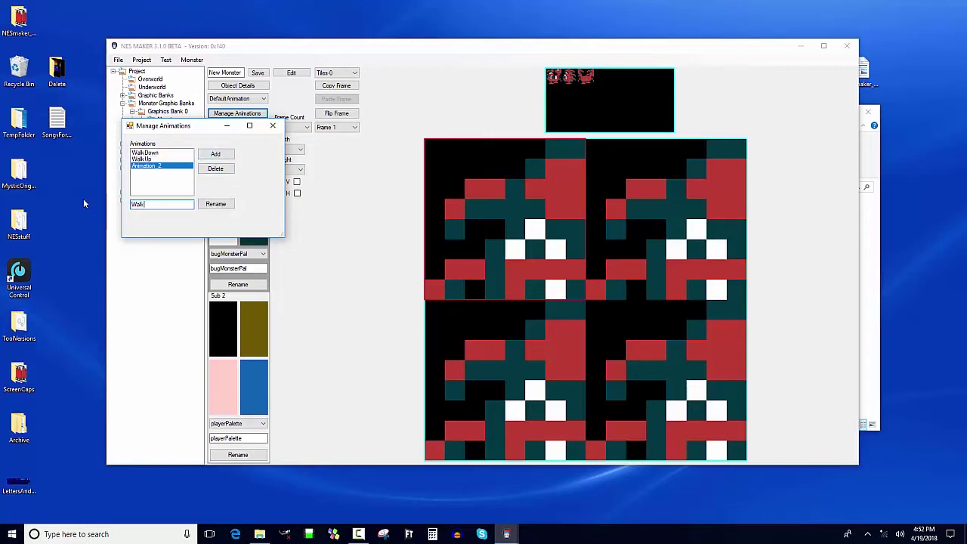
{"action": "left_click", "coordinate": [215, 204]}
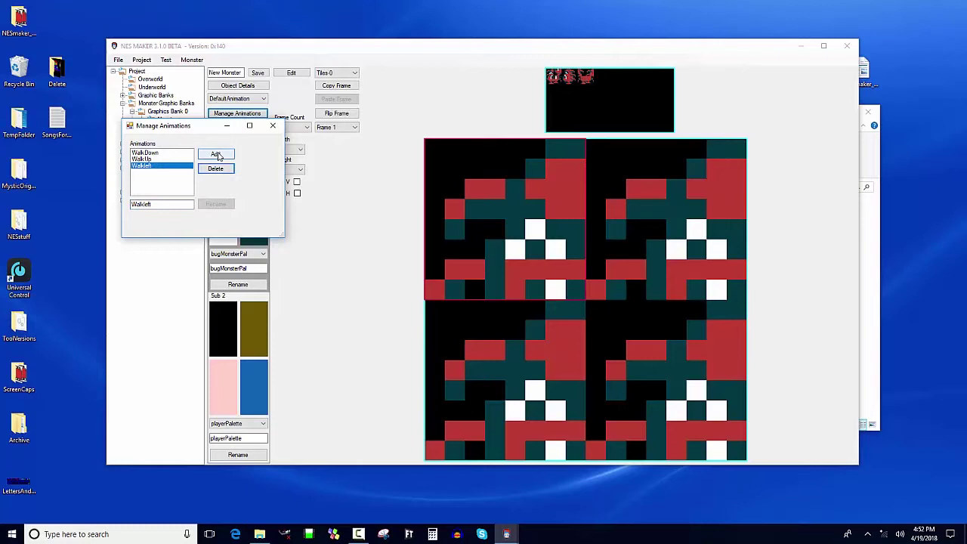
Rename the new Animation_3 to WalkRight and close the animation manager
{"action": "left_click", "coordinate": [215, 154]}
{"action": "left_click_drag", "start_coordinate": [189, 204], "coordinate": [78, 187]}
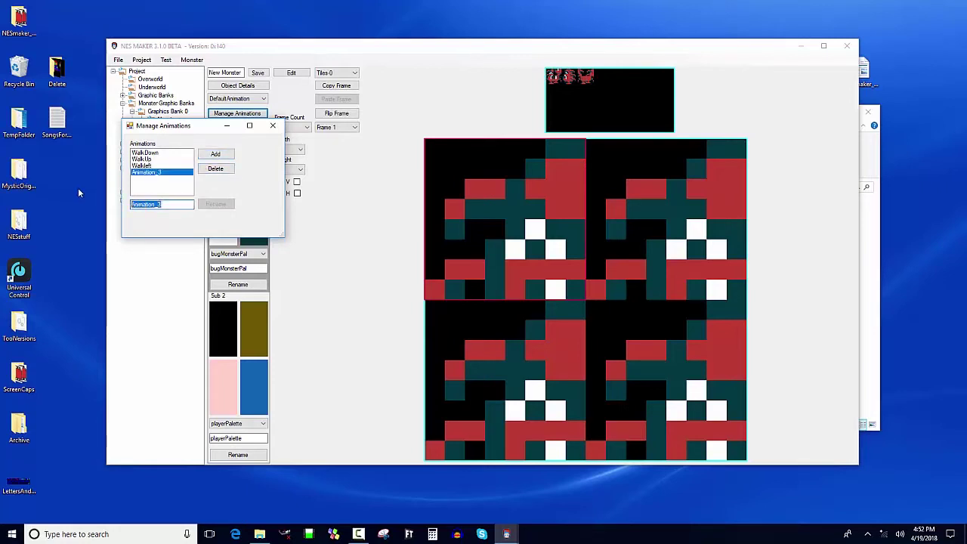
{"action": "type", "text": "WalkRight"}
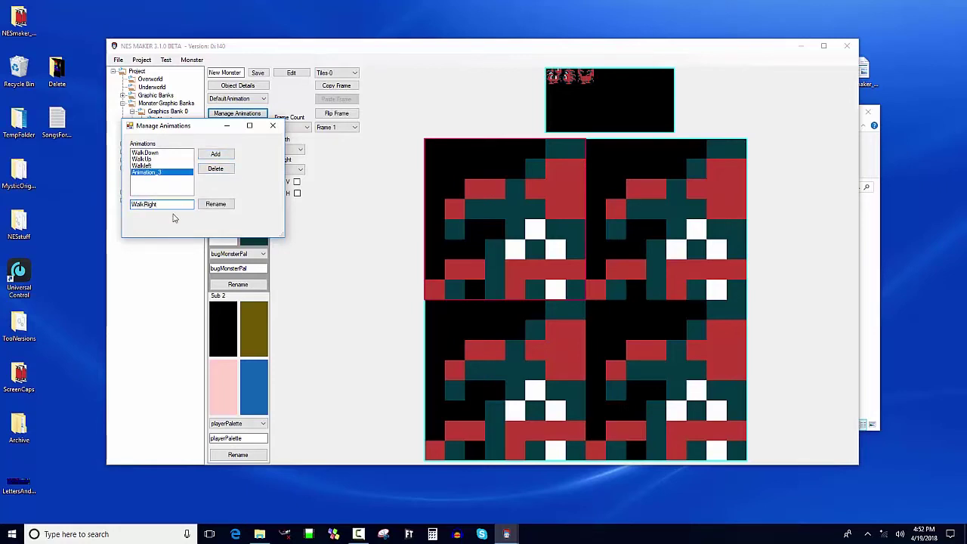
{"action": "left_click", "coordinate": [215, 205]}
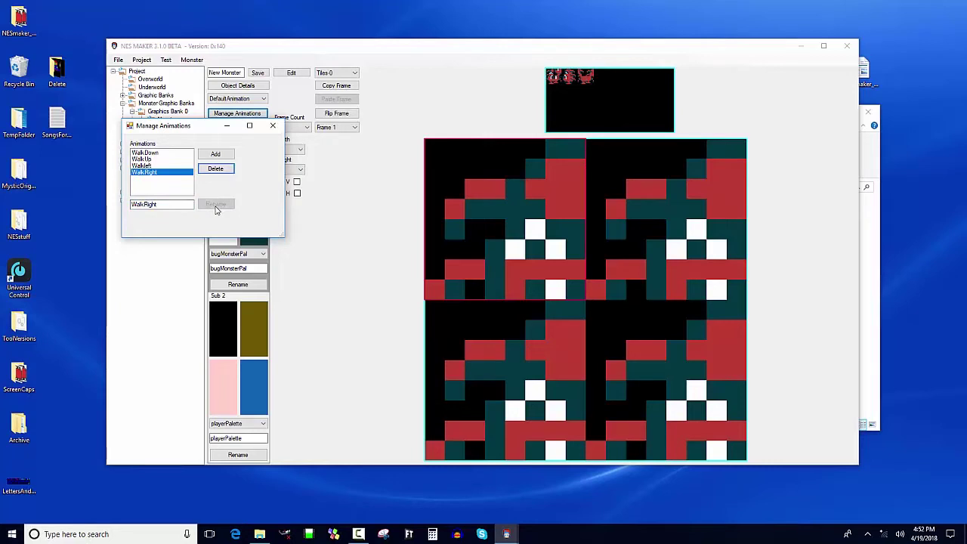
{"action": "left_click", "coordinate": [273, 126]}
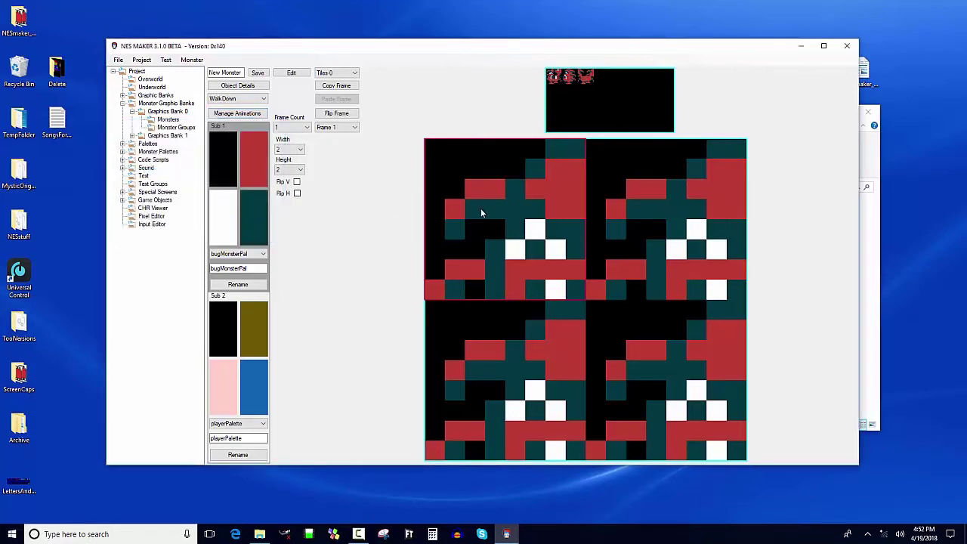
Give WalkDown two frames and fill Frame 1 with the bug's front tiles, top-right mirrored
{"action": "left_click", "coordinate": [306, 128]}
{"action": "left_click", "coordinate": [302, 144]}
{"action": "left_click", "coordinate": [589, 216]}
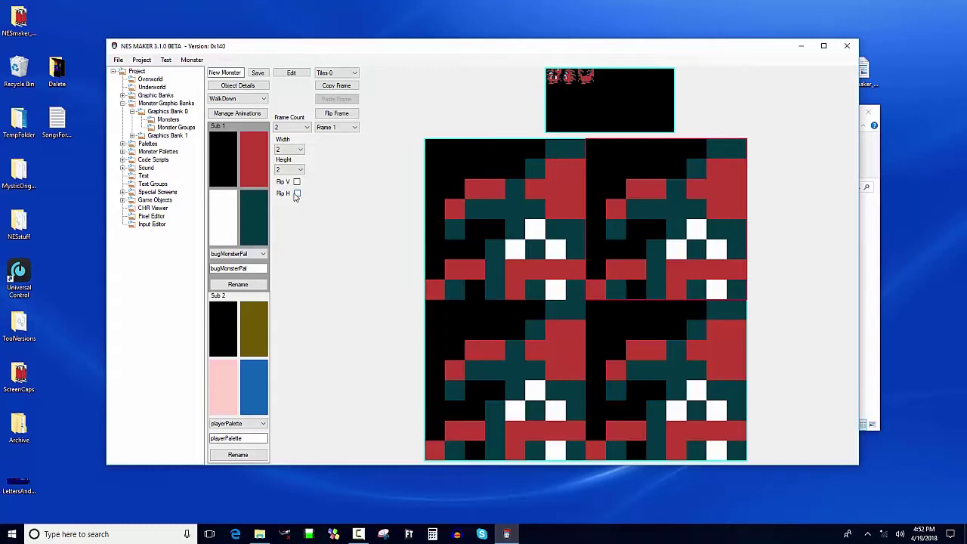
{"action": "left_click", "coordinate": [297, 193]}
{"action": "left_click", "coordinate": [547, 95]}
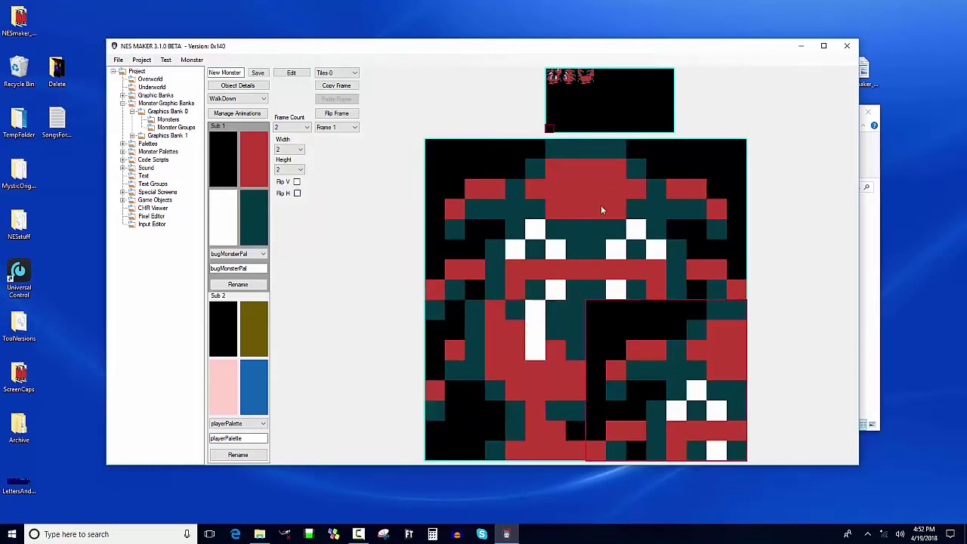
{"action": "left_click", "coordinate": [556, 80]}
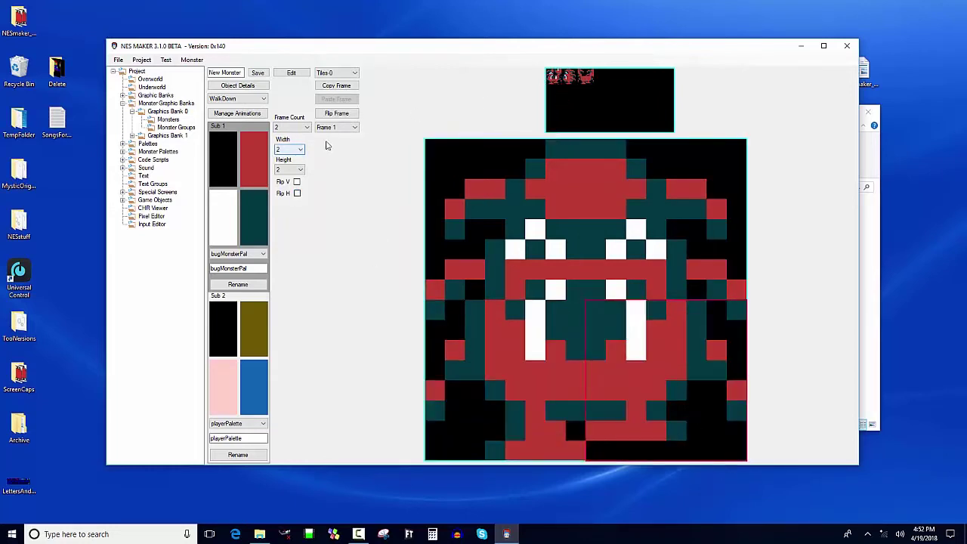
Copy WalkDown's Frame 1 into Frame 2 and flip it horizontally
{"action": "left_click", "coordinate": [354, 127]}
{"action": "left_click", "coordinate": [325, 142]}
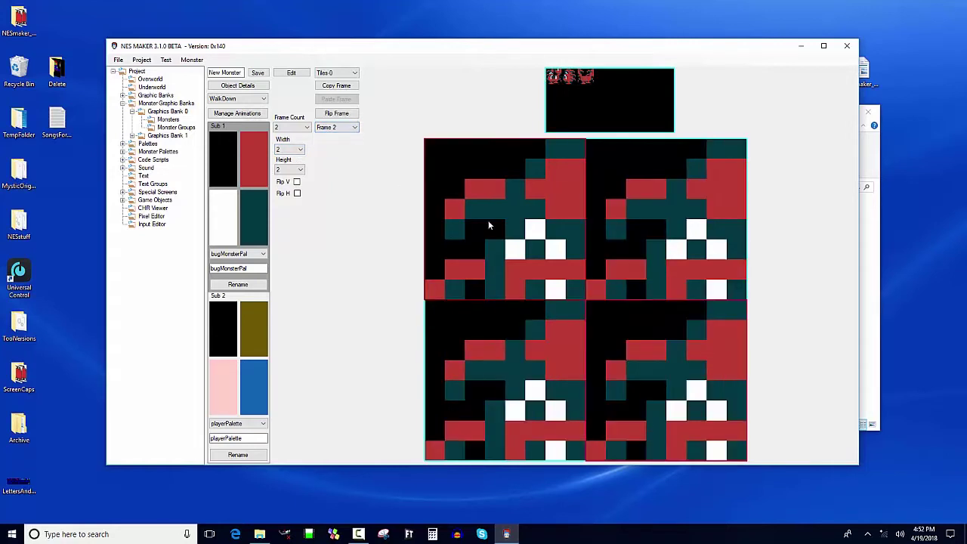
{"action": "left_click", "coordinate": [335, 127]}
{"action": "left_click", "coordinate": [332, 134]}
{"action": "left_click", "coordinate": [341, 87]}
{"action": "left_click", "coordinate": [352, 127]}
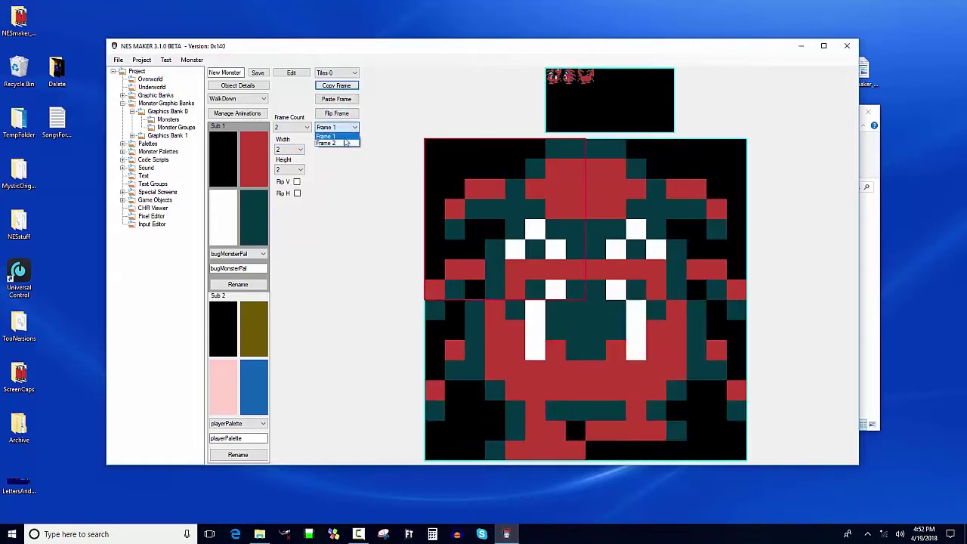
{"action": "left_click", "coordinate": [333, 143]}
{"action": "left_click", "coordinate": [337, 99]}
{"action": "left_click", "coordinate": [344, 113]}
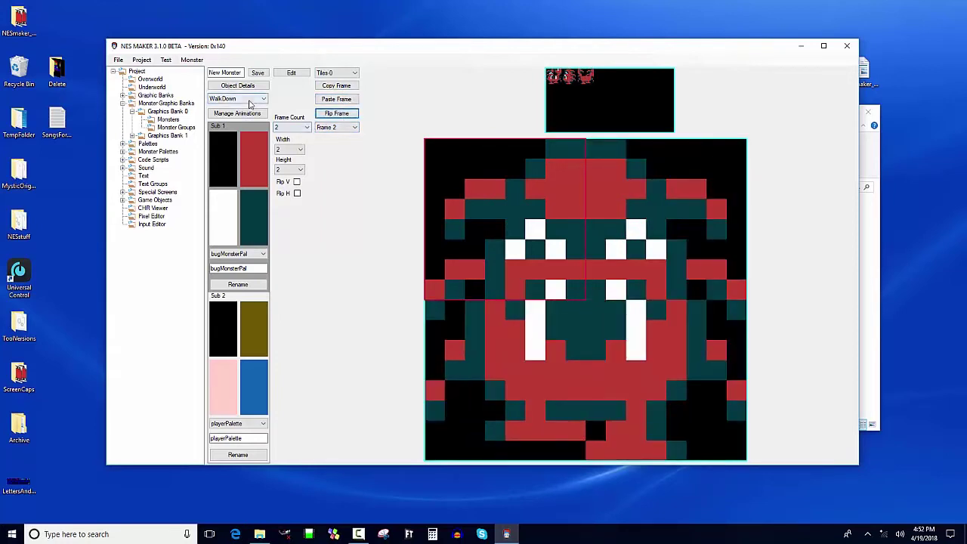
Fill WalkUp's first frame with back-view tiles, mirroring the top-right block
{"action": "left_click", "coordinate": [238, 98]}
{"action": "left_click", "coordinate": [226, 117]}
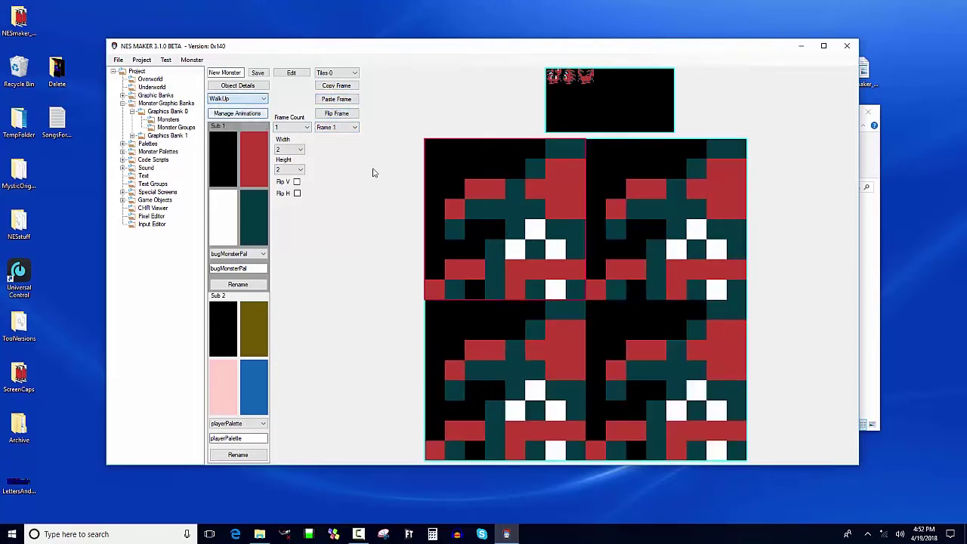
{"action": "left_click", "coordinate": [590, 76]}
{"action": "left_click", "coordinate": [592, 76]}
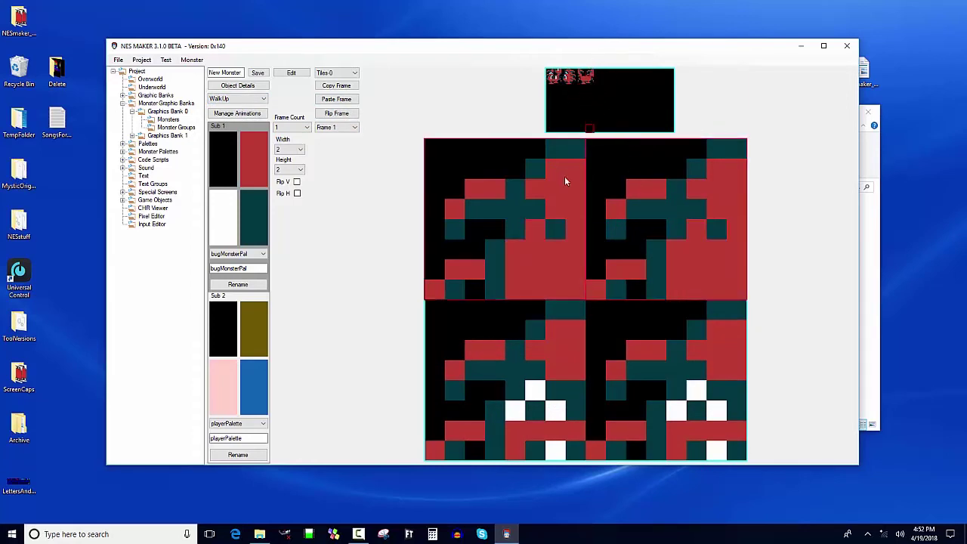
{"action": "left_click", "coordinate": [297, 194]}
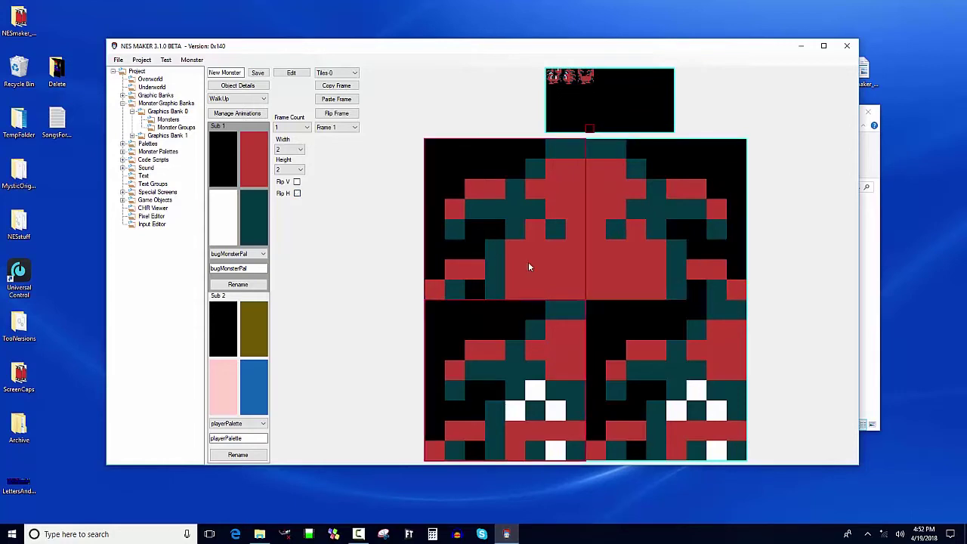
{"action": "left_click", "coordinate": [499, 340]}
{"action": "left_click", "coordinate": [581, 78]}
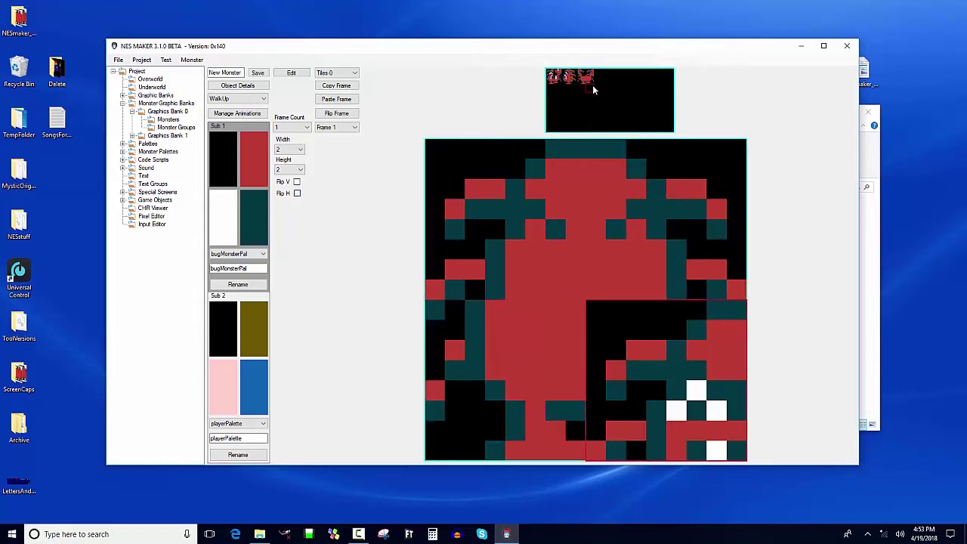
{"action": "left_click", "coordinate": [591, 80]}
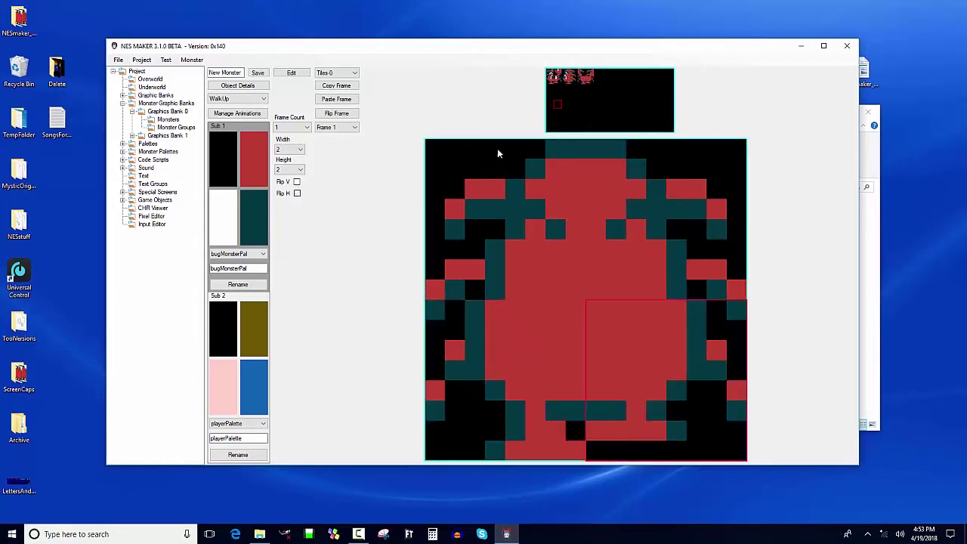
Give WalkUp two frames, pasting the frame into Frame 2 and flipping it
{"action": "left_click", "coordinate": [302, 127]}
{"action": "left_click", "coordinate": [302, 149]}
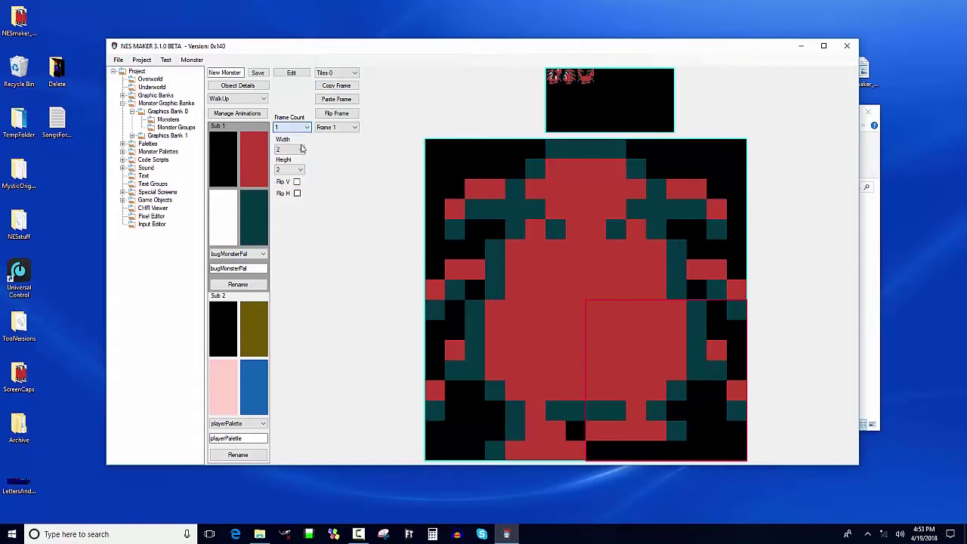
{"action": "left_click", "coordinate": [337, 128]}
{"action": "left_click", "coordinate": [326, 143]}
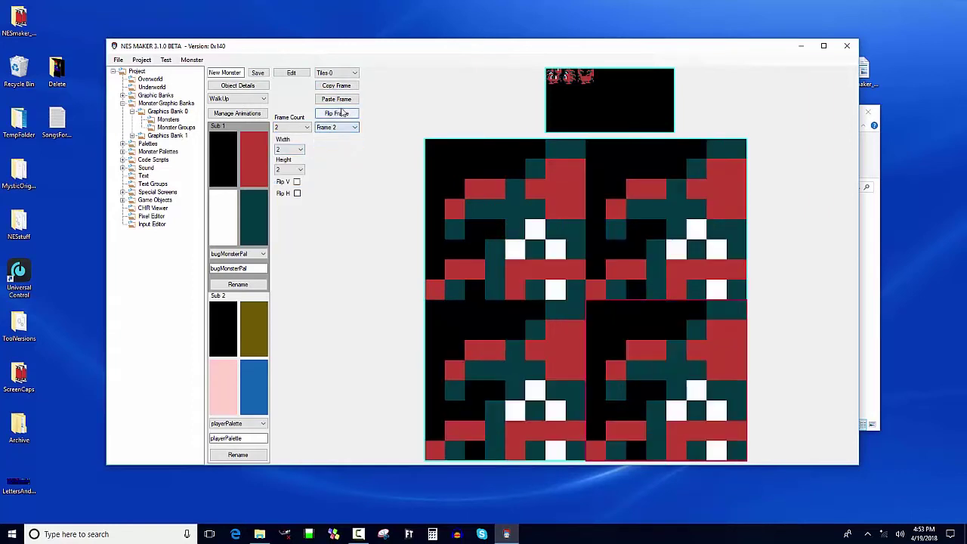
{"action": "left_click", "coordinate": [336, 99]}
{"action": "left_click", "coordinate": [336, 113]}
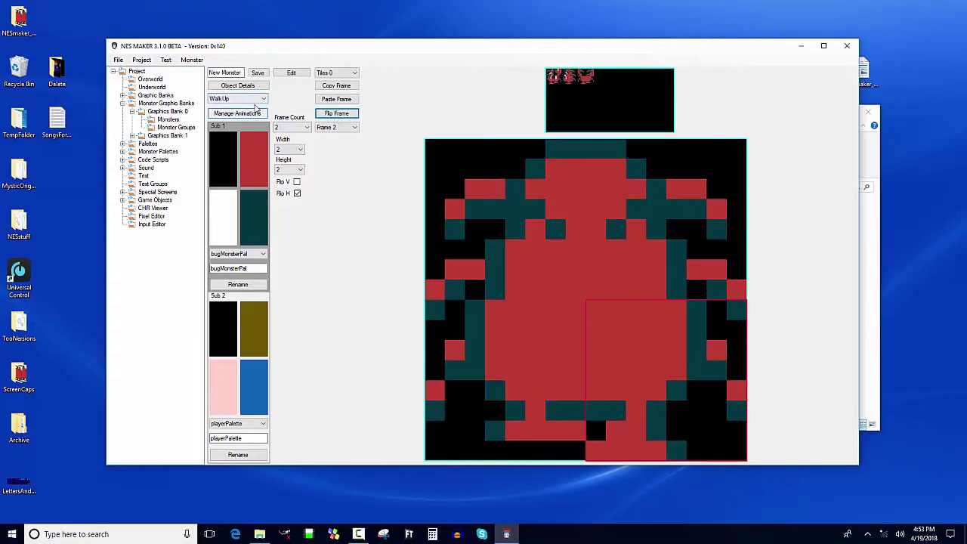
Fill Walkleft's Frame 1 with side-view body and leg tiles
{"action": "left_click", "coordinate": [257, 98]}
{"action": "left_click", "coordinate": [230, 128]}
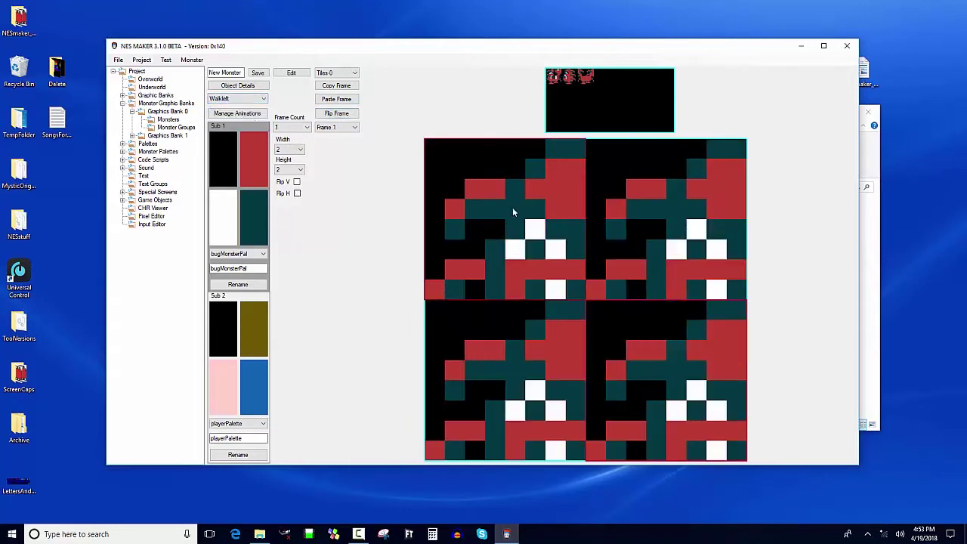
{"action": "left_click", "coordinate": [560, 79]}
{"action": "left_click", "coordinate": [573, 79]}
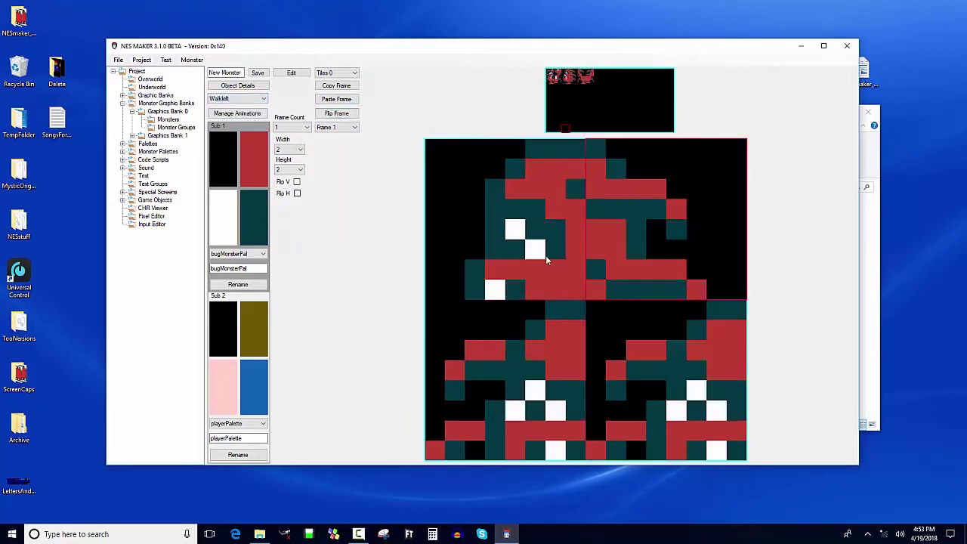
{"action": "left_click", "coordinate": [572, 156]}
{"action": "left_click", "coordinate": [572, 76]}
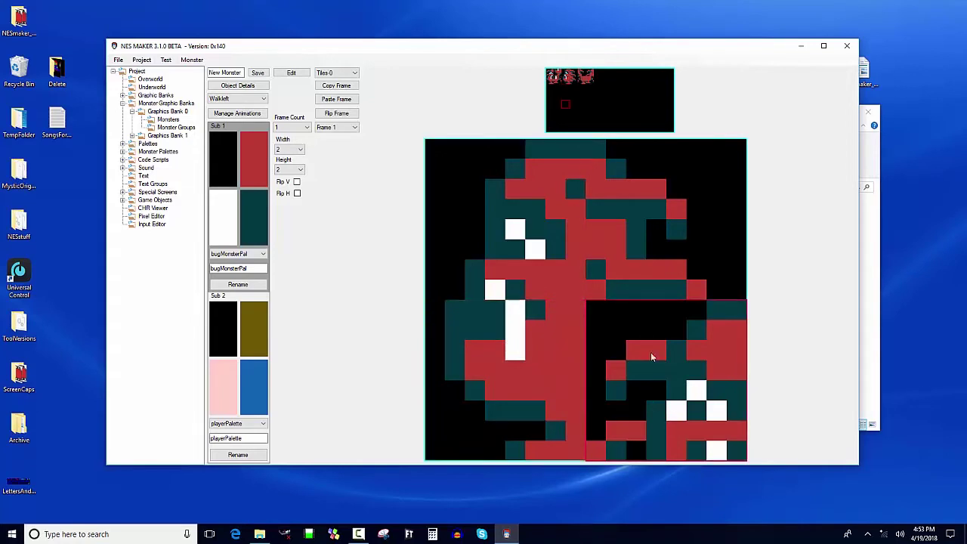
{"action": "left_click", "coordinate": [573, 78]}
Give Walkleft two frames and assign different leg tiles to Frame 2's bottom blocks
{"action": "left_click", "coordinate": [306, 127]}
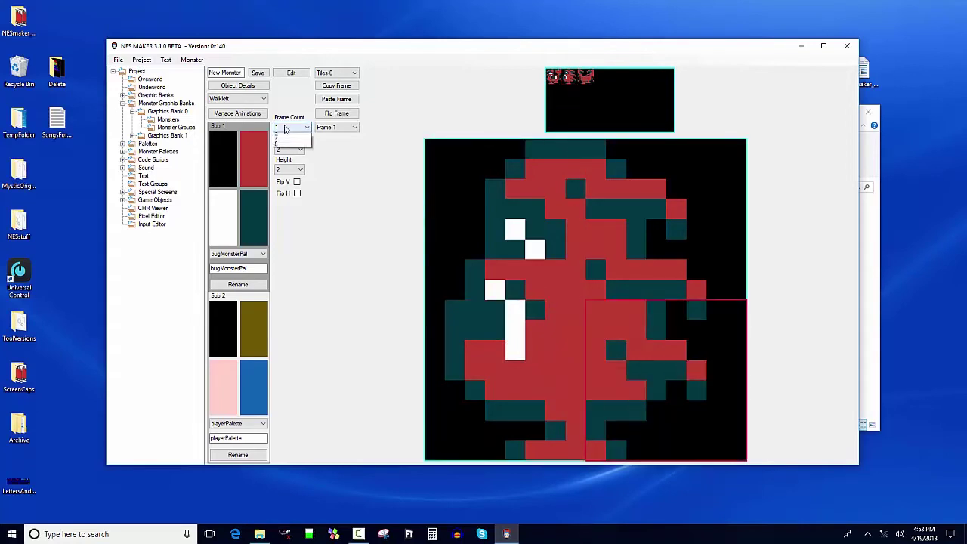
{"action": "left_click", "coordinate": [288, 146]}
{"action": "left_click", "coordinate": [327, 129]}
{"action": "left_click", "coordinate": [329, 145]}
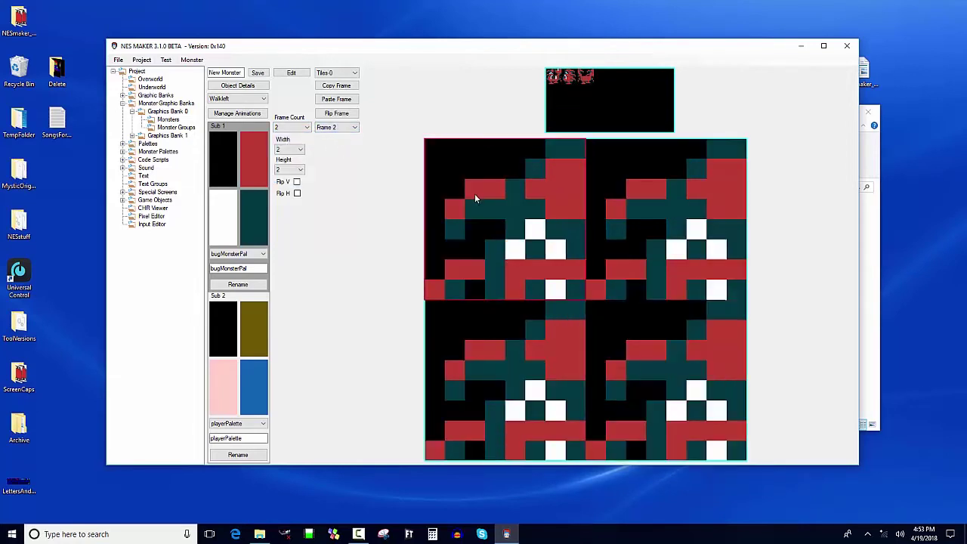
{"action": "left_click", "coordinate": [546, 313]}
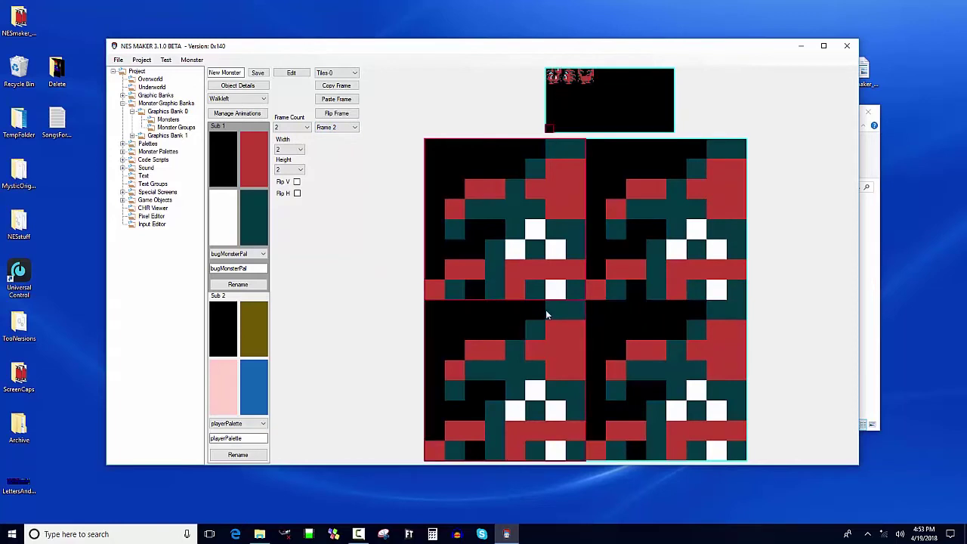
{"action": "left_click", "coordinate": [562, 78]}
{"action": "left_click", "coordinate": [642, 340]}
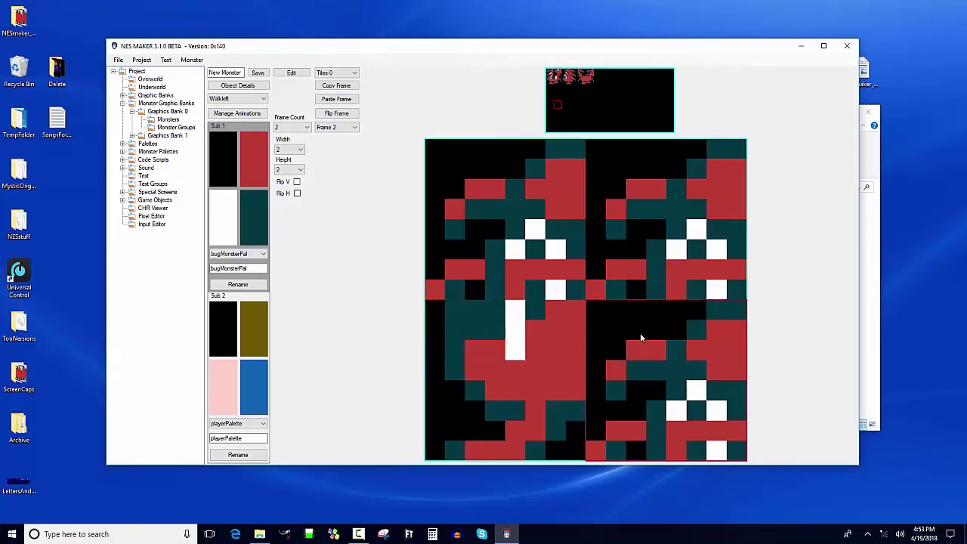
{"action": "left_click", "coordinate": [584, 77]}
Set Frame 2's top blocks to the side-view head tiles
{"action": "left_click", "coordinate": [572, 283]}
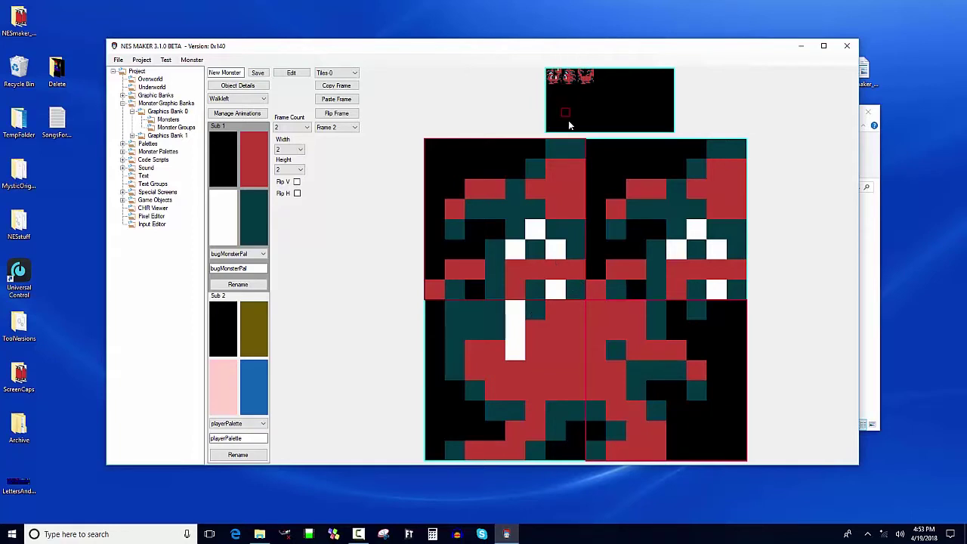
{"action": "left_click", "coordinate": [566, 75]}
{"action": "left_click", "coordinate": [629, 200]}
{"action": "left_click", "coordinate": [578, 74]}
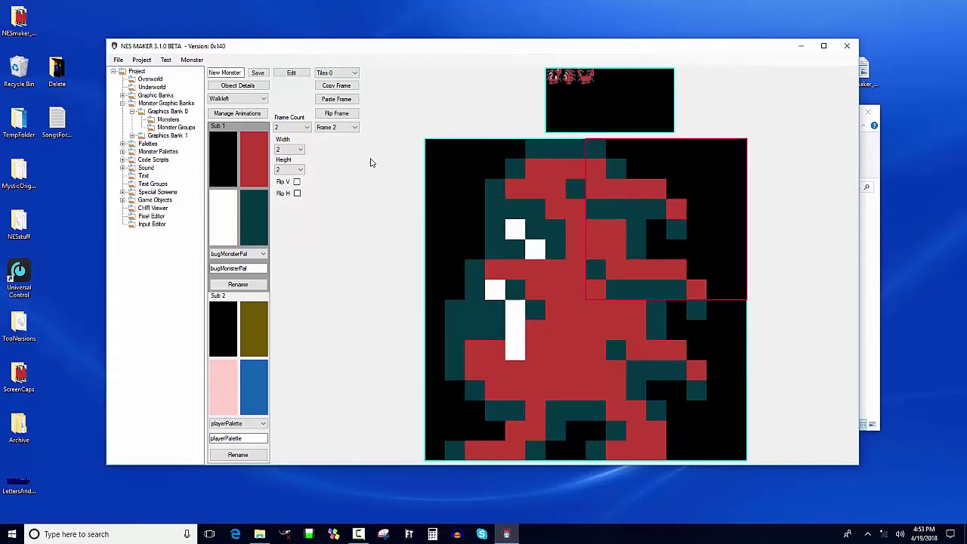
{"action": "left_click", "coordinate": [336, 127]}
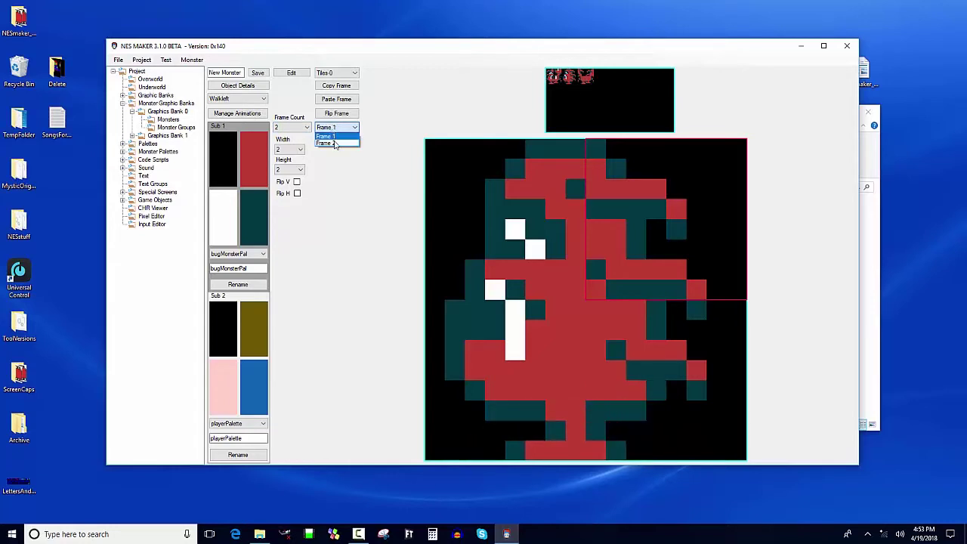
Give WalkRight two frames and paste a flipped left-walking frame into Frame 1
{"action": "left_click", "coordinate": [340, 138]}
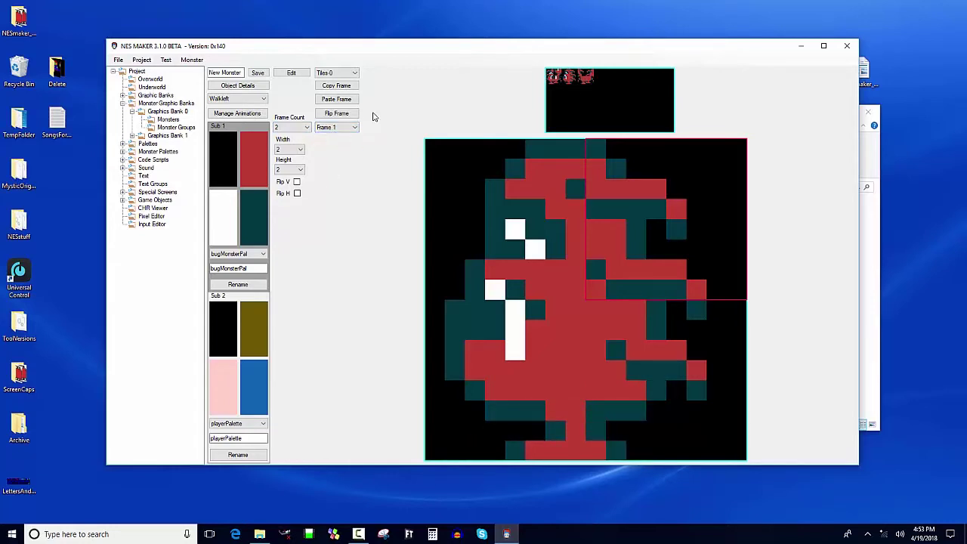
{"action": "left_click", "coordinate": [250, 99]}
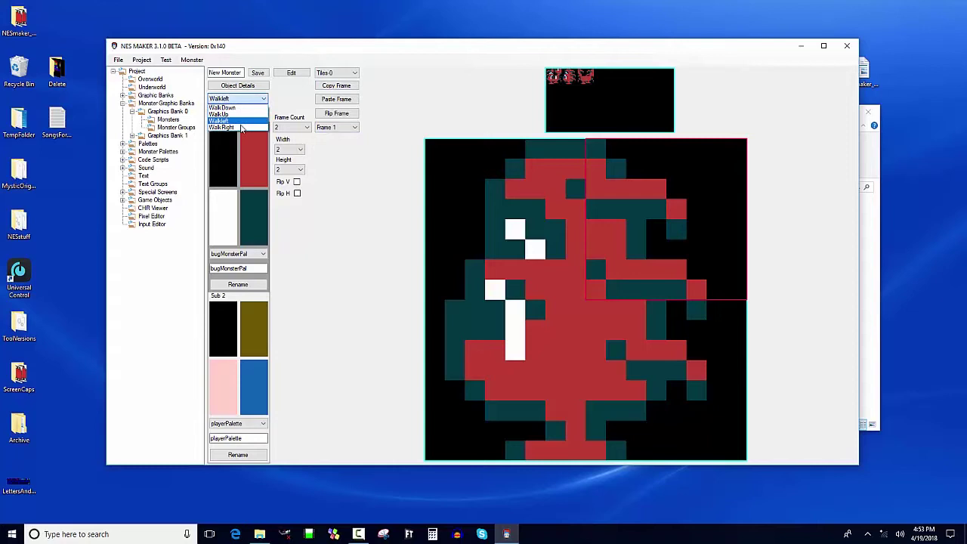
{"action": "left_click", "coordinate": [223, 127]}
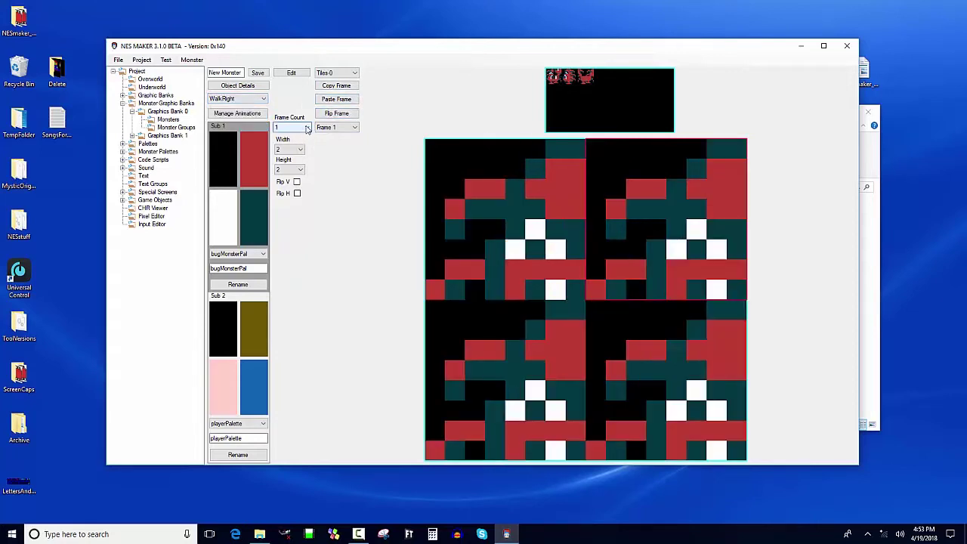
{"action": "left_click", "coordinate": [307, 129]}
{"action": "left_click", "coordinate": [291, 140]}
{"action": "left_click", "coordinate": [339, 100]}
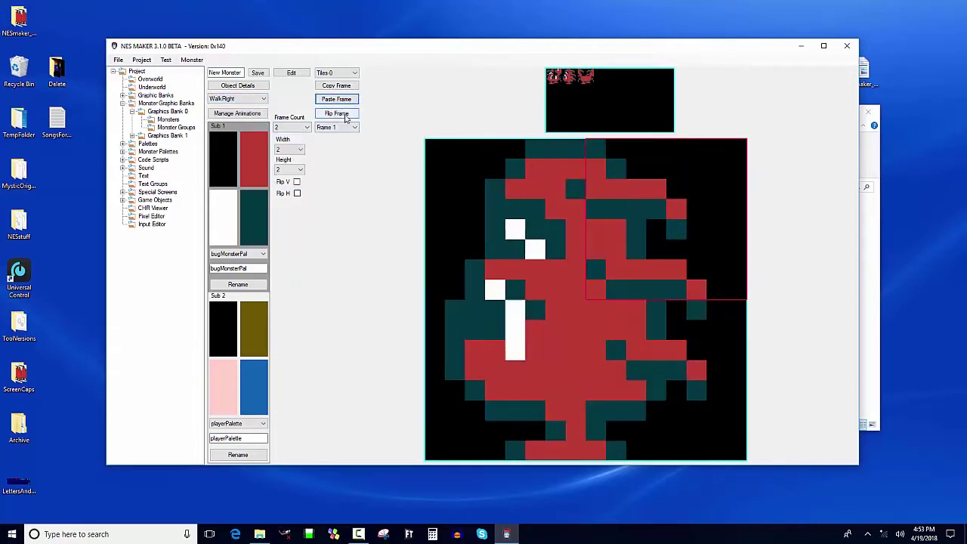
{"action": "left_click", "coordinate": [346, 115]}
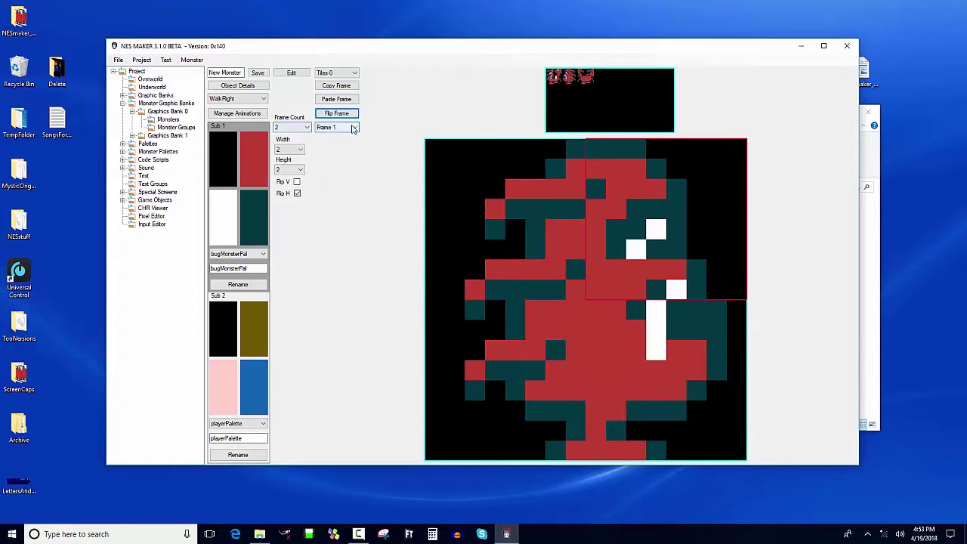
Paste and flip the copied frame into Frame 2, then swap its bottom tiles
{"action": "left_click", "coordinate": [352, 129]}
{"action": "left_click", "coordinate": [333, 144]}
{"action": "left_click", "coordinate": [340, 99]}
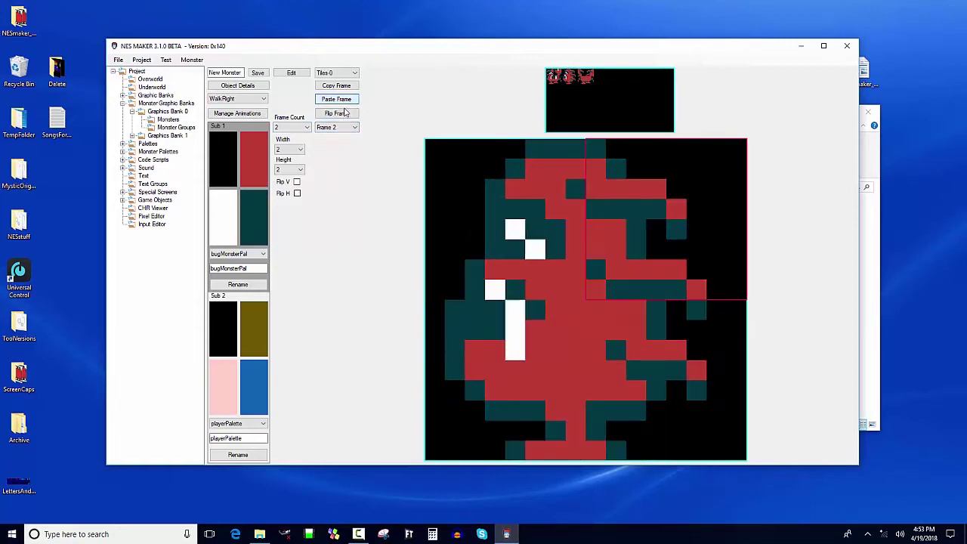
{"action": "left_click", "coordinate": [346, 113]}
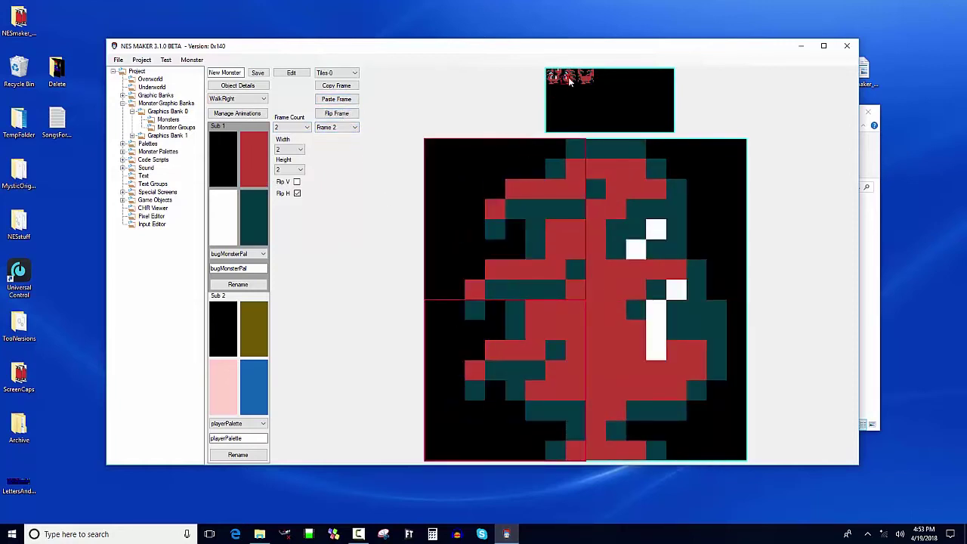
{"action": "left_click", "coordinate": [649, 338]}
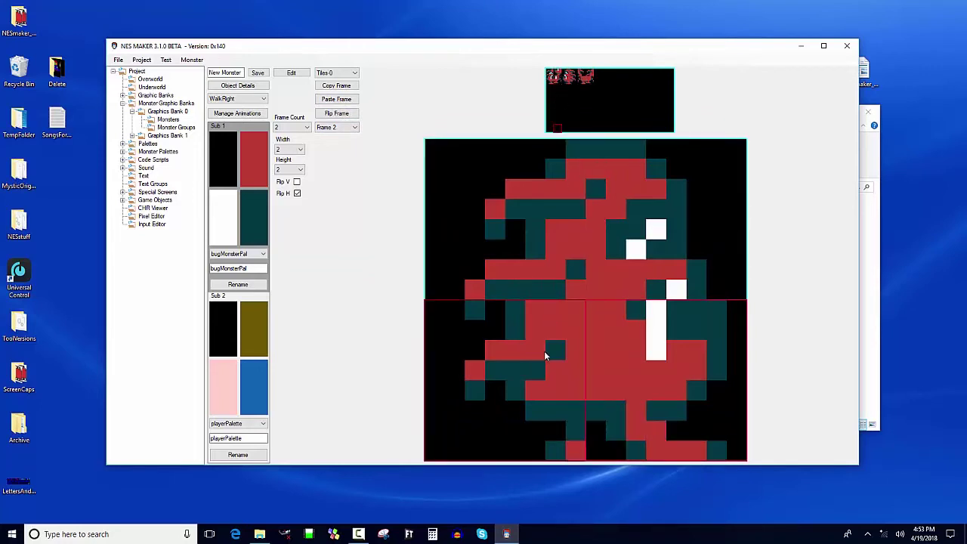
{"action": "left_click", "coordinate": [546, 355]}
{"action": "left_click", "coordinate": [578, 75]}
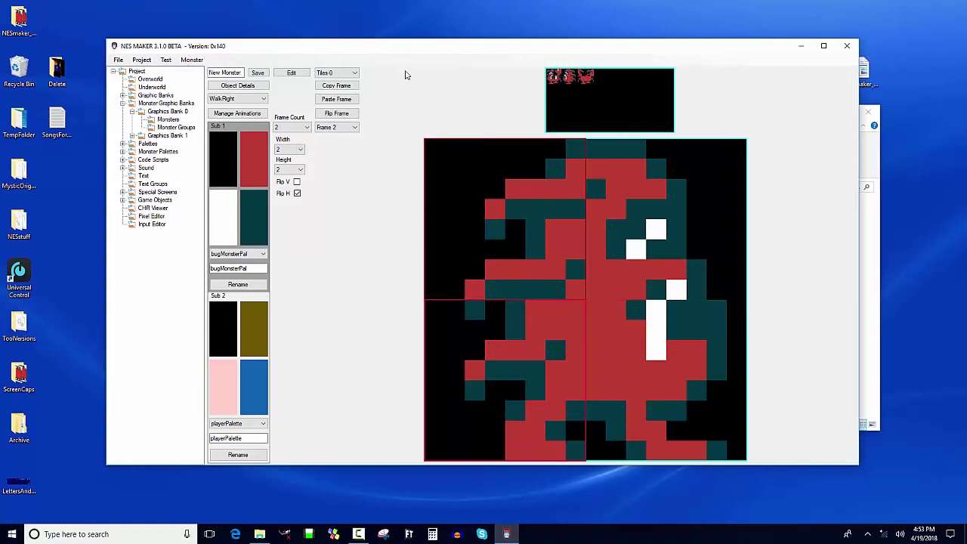
Name the monster BugMonster and save it
{"action": "triple_click", "coordinate": [241, 73]}
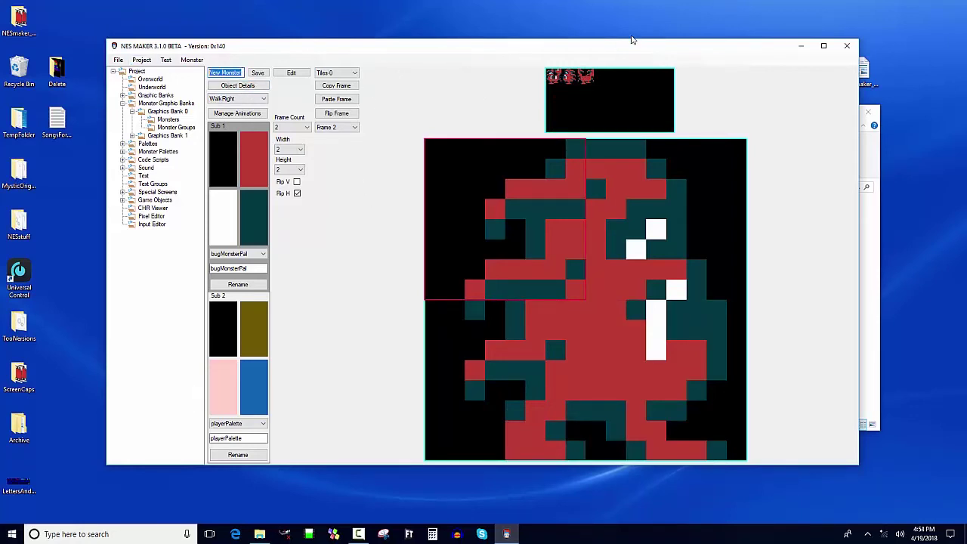
{"action": "type", "text": "Bug"}
{"action": "left_click", "coordinate": [258, 73]}
Expand Monsters in the project tree and open BugMonster
{"action": "double_click", "coordinate": [167, 120]}
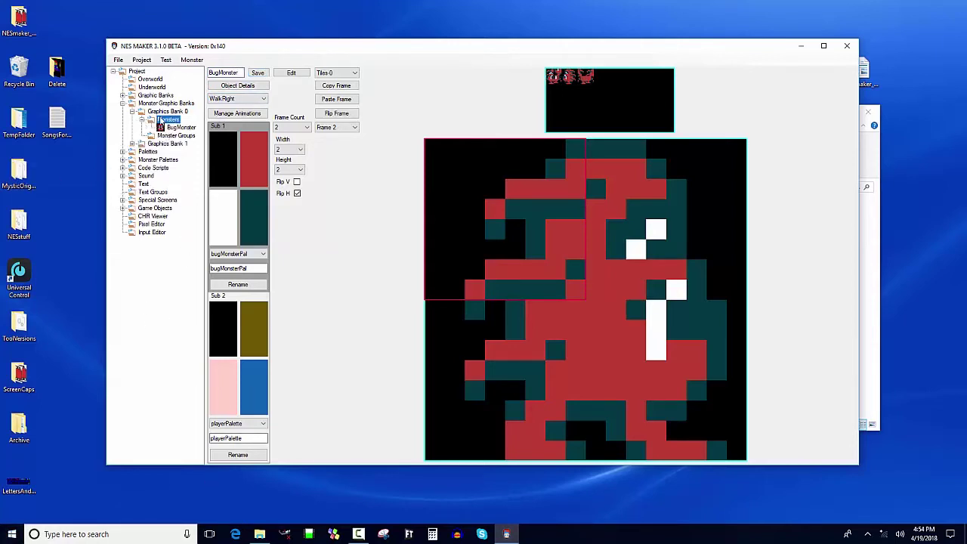
{"action": "left_click", "coordinate": [163, 119]}
{"action": "left_click", "coordinate": [180, 127]}
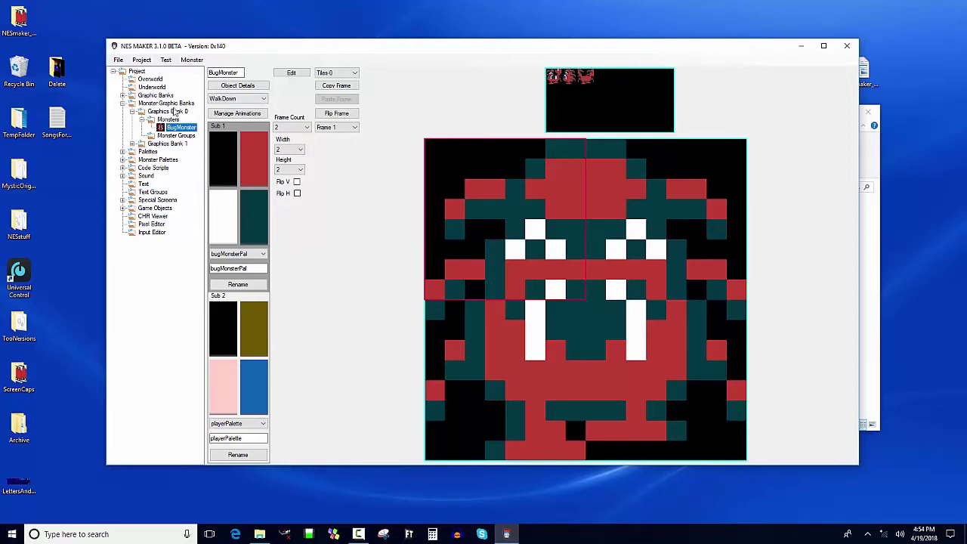
Rename the Default animation type to Walk in the monster's details
{"action": "left_click", "coordinate": [237, 113]}
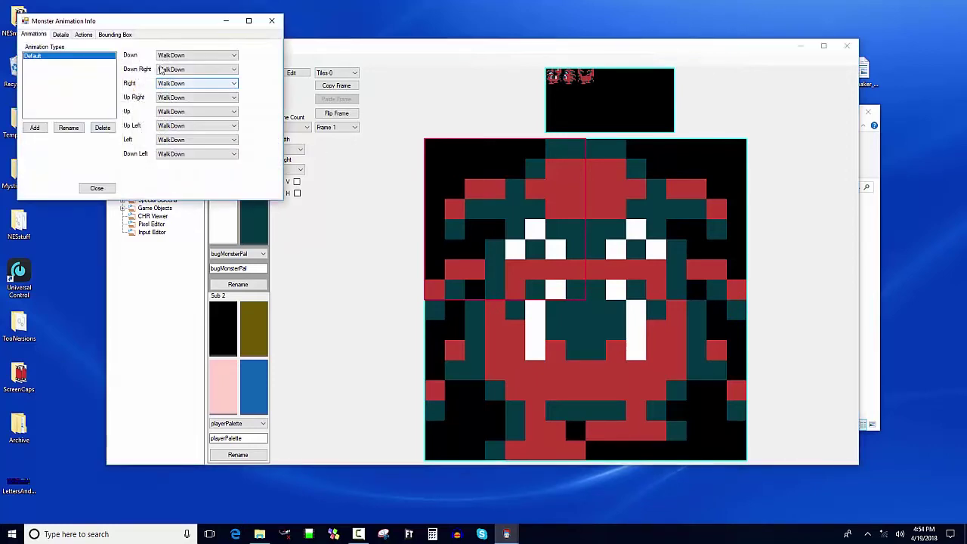
{"action": "left_click_drag", "start_coordinate": [96, 21], "coordinate": [185, 97]}
{"action": "left_click", "coordinate": [156, 201]}
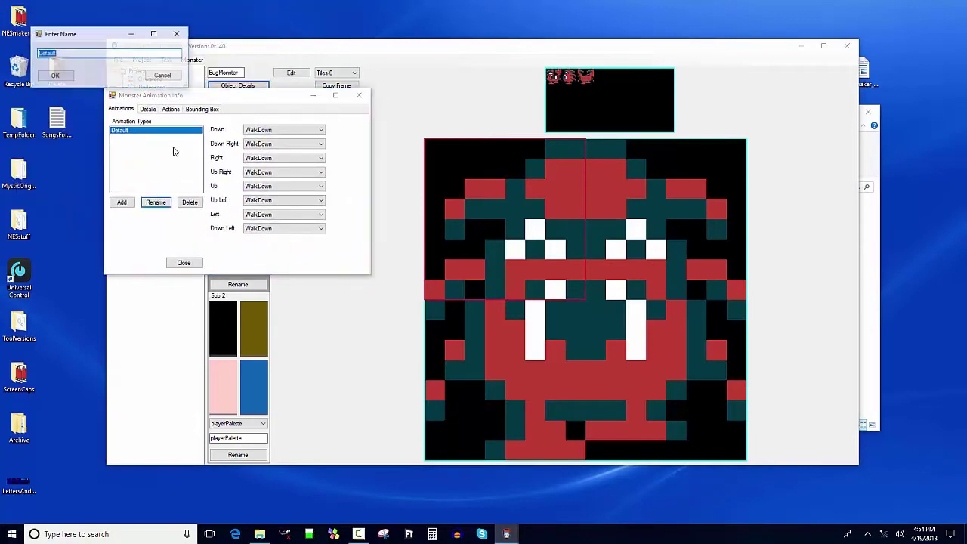
{"action": "type", "text": "Wal"}
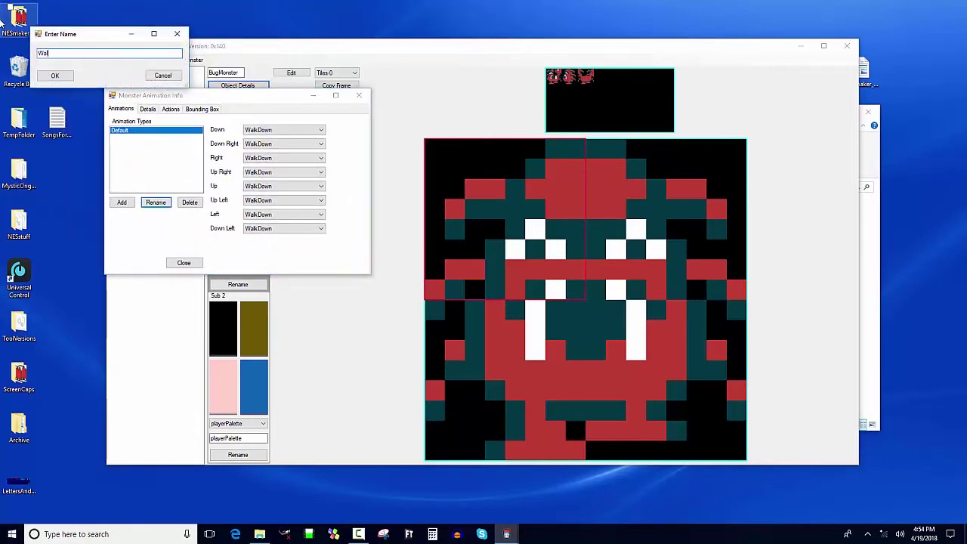
{"action": "type", "text": "k"}
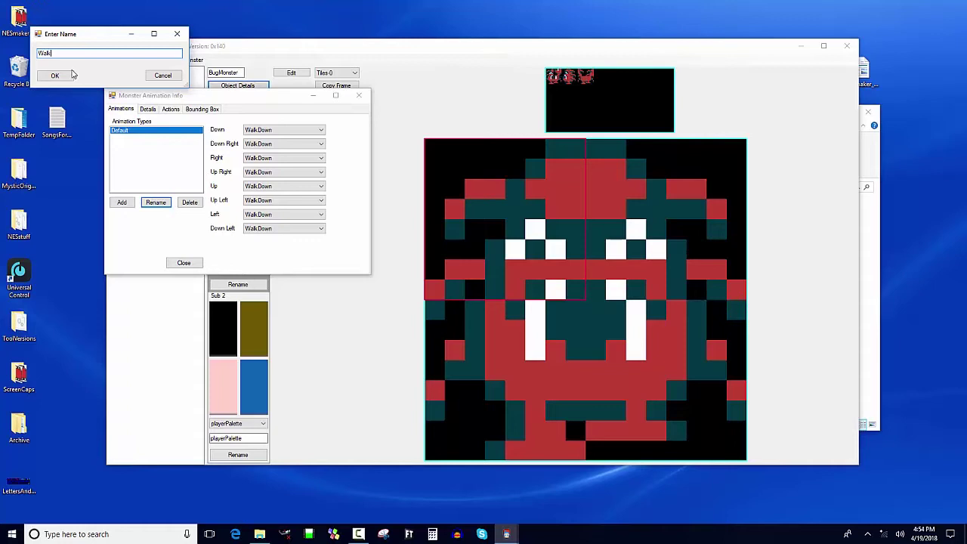
{"action": "left_click", "coordinate": [67, 76]}
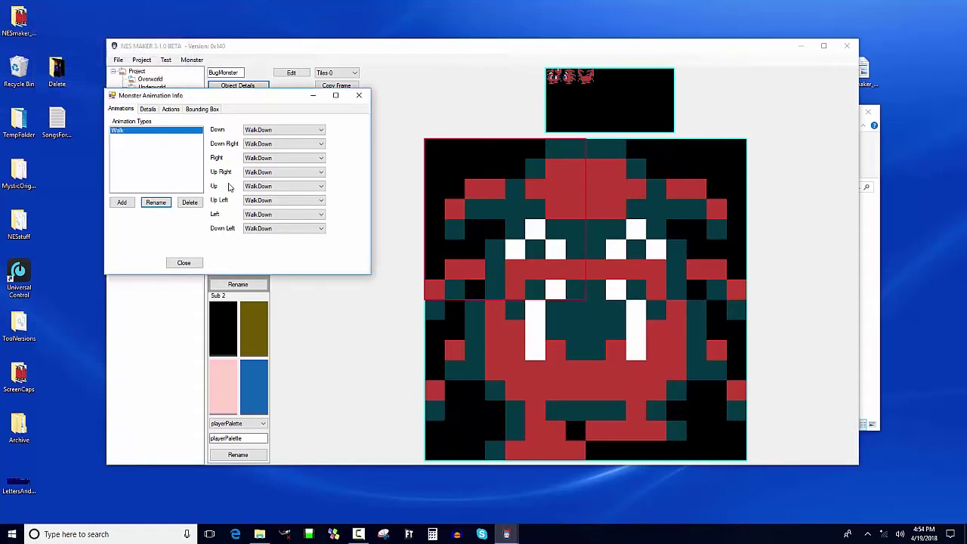
Map down-right to WalkDown, right to WalkRight, up-right and up to WalkUp
{"action": "left_click", "coordinate": [261, 144]}
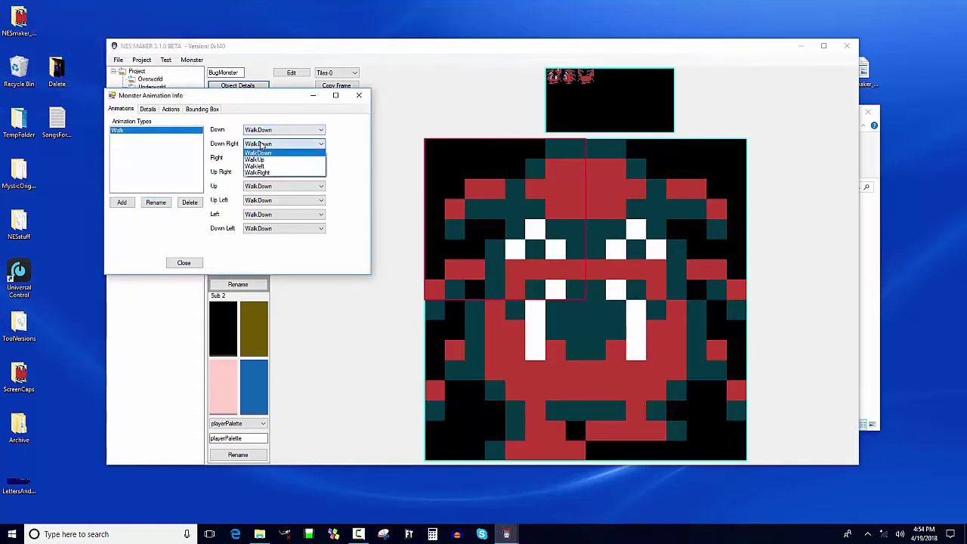
{"action": "left_click", "coordinate": [263, 152]}
{"action": "left_click", "coordinate": [266, 157]}
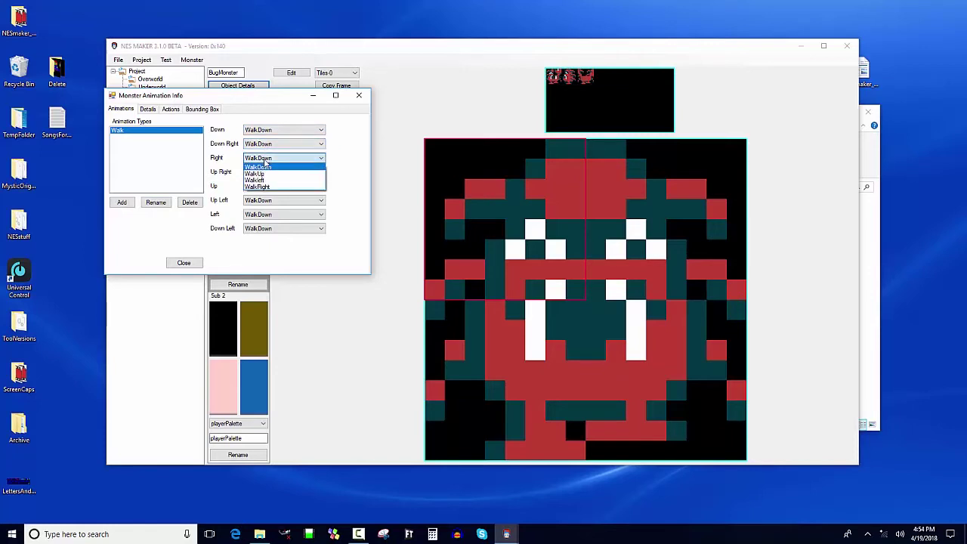
{"action": "left_click", "coordinate": [266, 186]}
{"action": "left_click", "coordinate": [267, 172]}
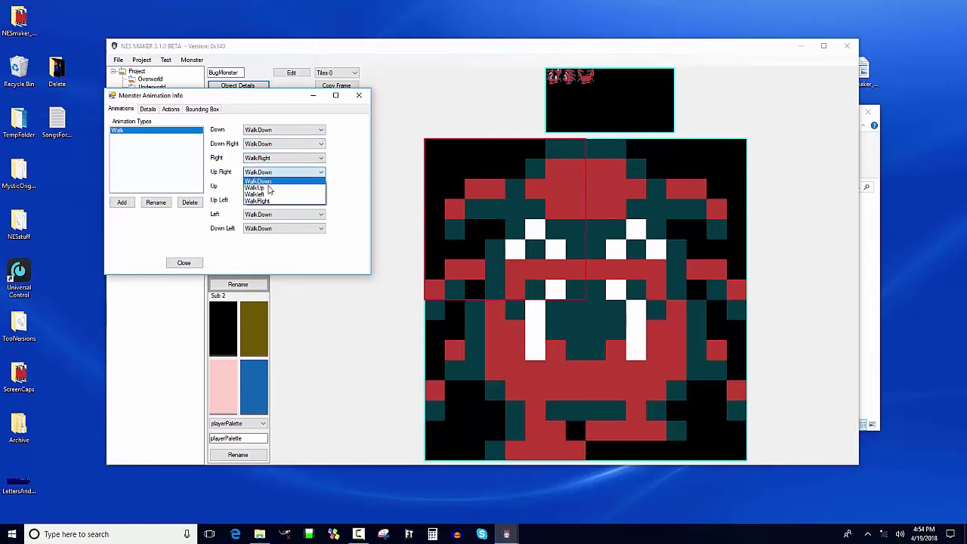
{"action": "left_click", "coordinate": [266, 187]}
{"action": "left_click", "coordinate": [267, 185]}
{"action": "left_click", "coordinate": [267, 202]}
Map up-left to WalkUp, left to Walkleft and down-left to WalkDown
{"action": "left_click", "coordinate": [269, 201]}
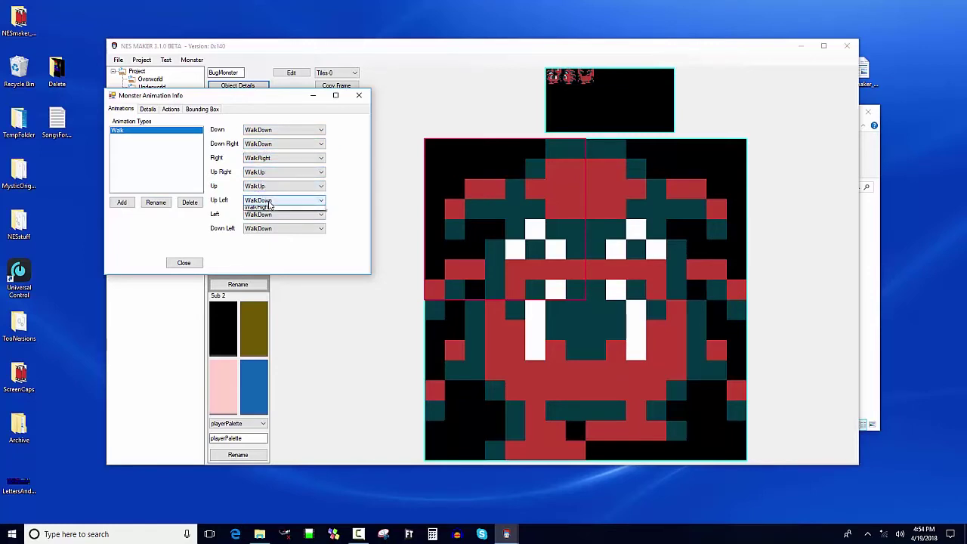
{"action": "left_click", "coordinate": [270, 216]}
{"action": "left_click", "coordinate": [272, 215]}
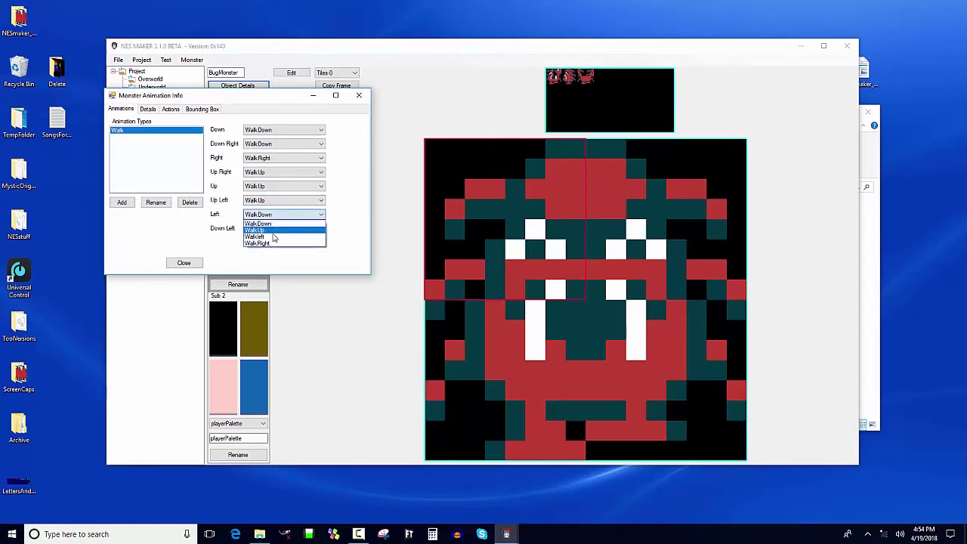
{"action": "left_click", "coordinate": [271, 235]}
{"action": "left_click", "coordinate": [275, 230]}
{"action": "left_click", "coordinate": [275, 236]}
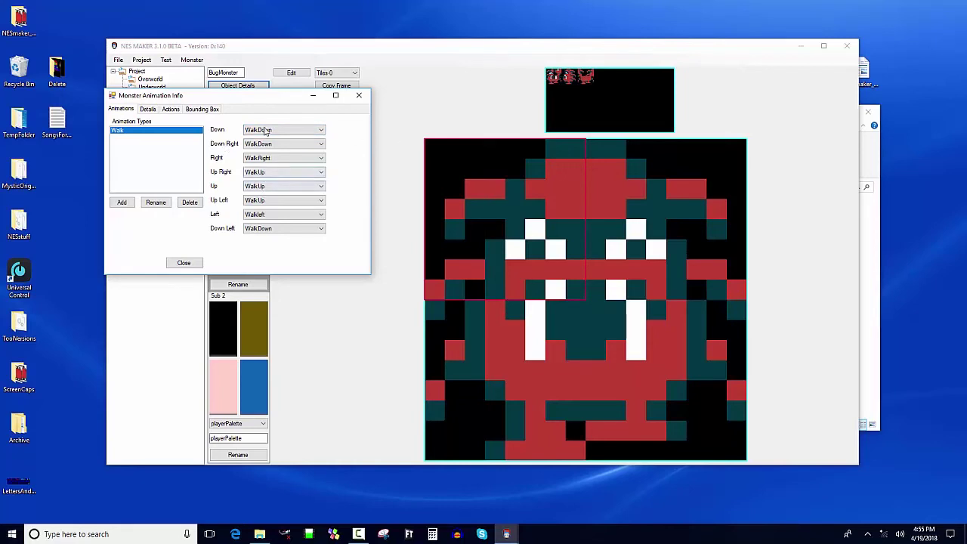
{"action": "left_click_drag", "start_coordinate": [283, 98], "coordinate": [321, 186]}
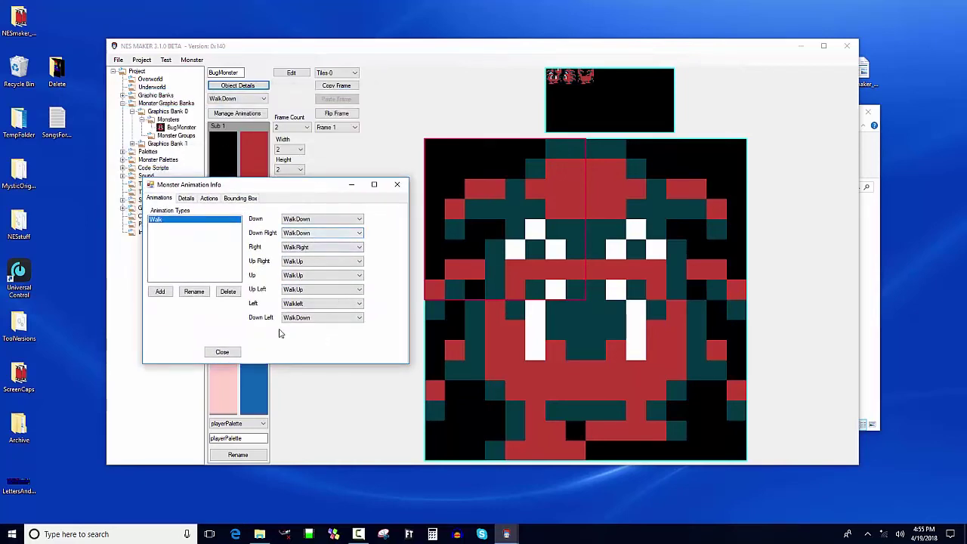
Set Solid and Edge reactions to Reverse Direction, max speed 25 and acceleration 255
{"action": "left_click", "coordinate": [186, 198]}
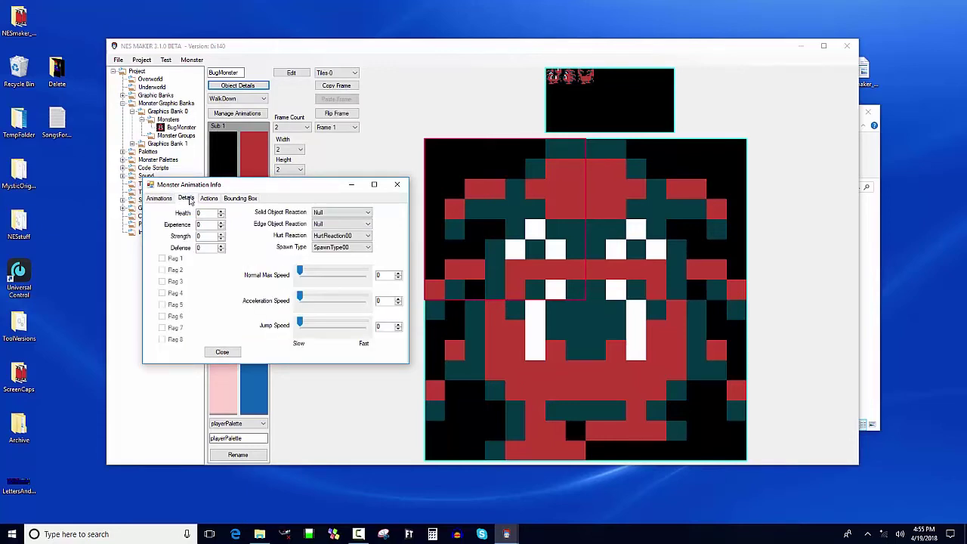
{"action": "left_click", "coordinate": [330, 215]}
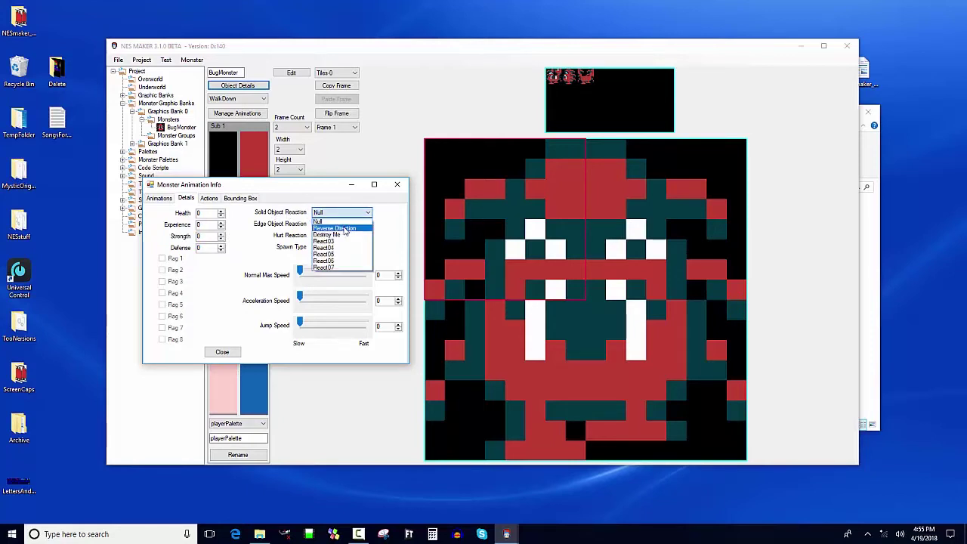
{"action": "left_click", "coordinate": [345, 229]}
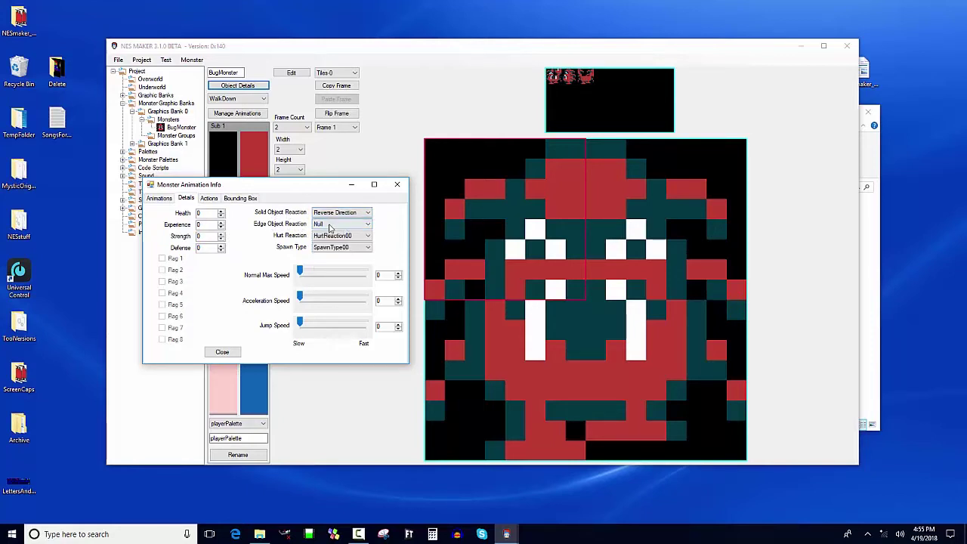
{"action": "left_click", "coordinate": [332, 225]}
{"action": "left_click", "coordinate": [334, 240]}
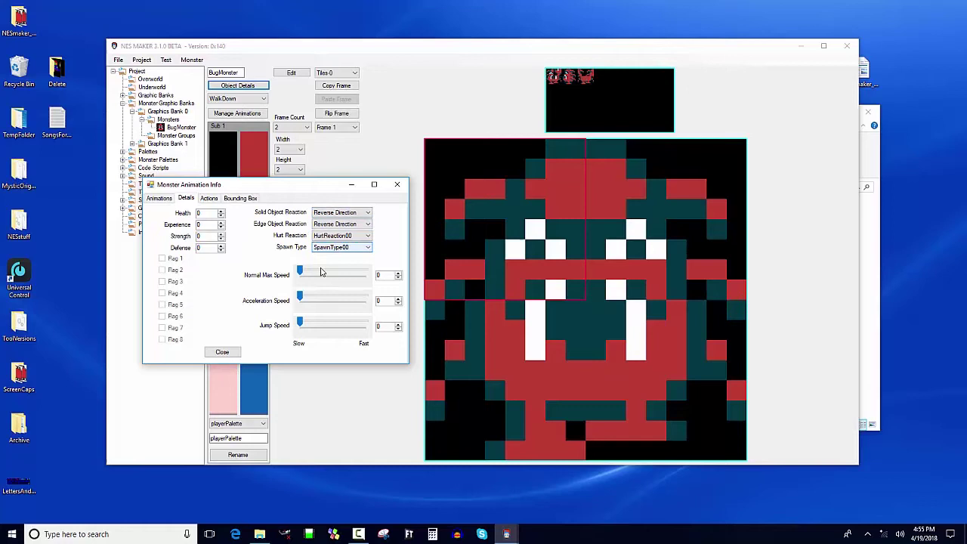
{"action": "left_click_drag", "start_coordinate": [303, 273], "coordinate": [368, 297]}
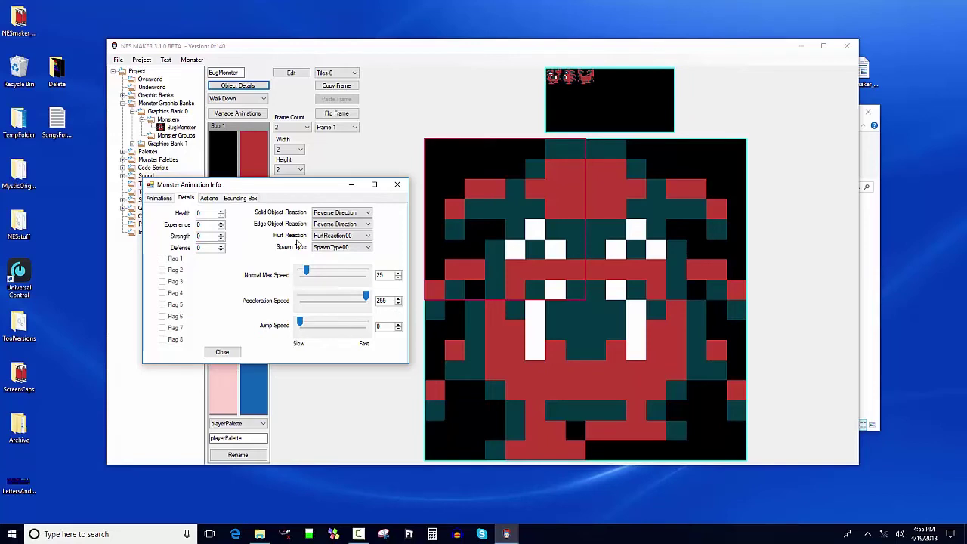
{"action": "left_click", "coordinate": [210, 198]}
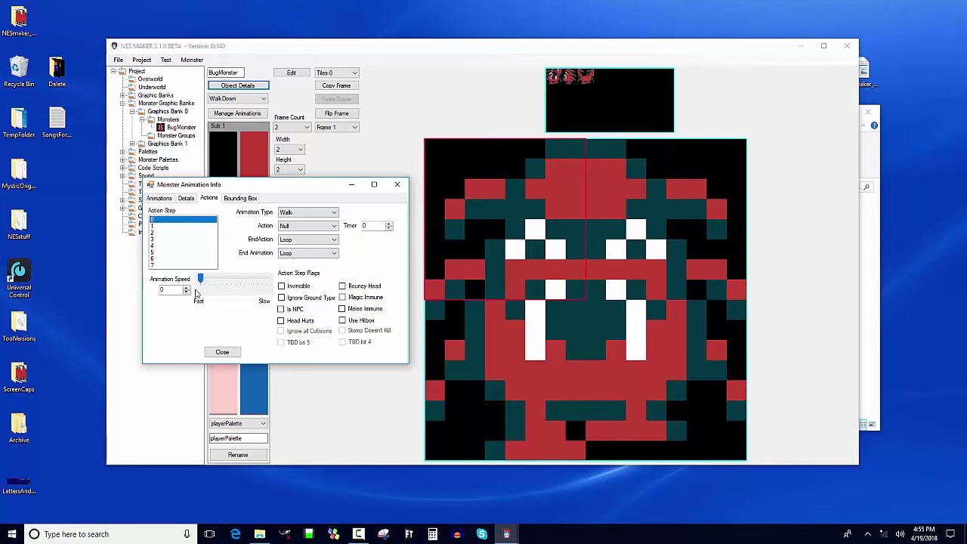
Set BugMonster's walk animation speed to 5 and its step 0 action to Move 8 directions
{"action": "left_click_drag", "start_coordinate": [201, 280], "coordinate": [225, 287]}
{"action": "left_click", "coordinate": [322, 215]}
{"action": "left_click", "coordinate": [321, 227]}
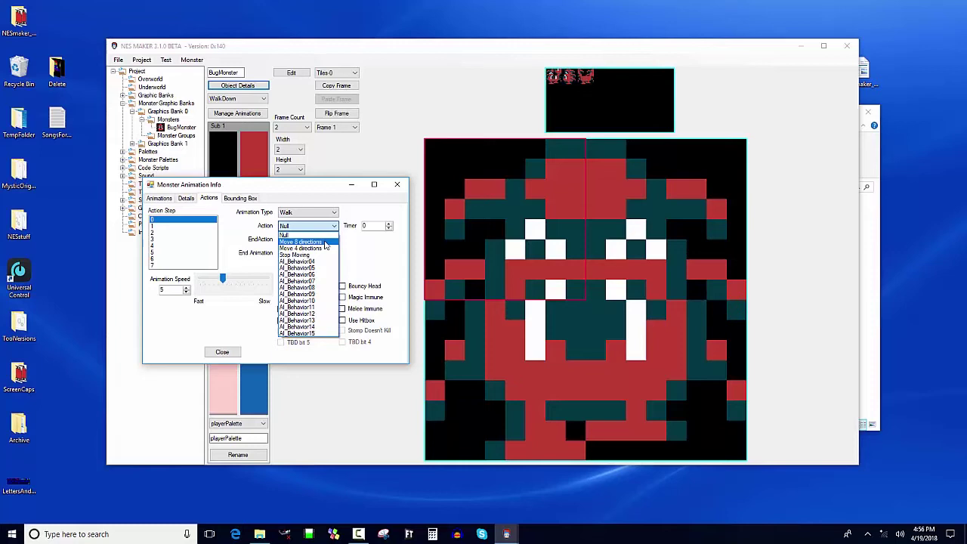
{"action": "left_click", "coordinate": [324, 242]}
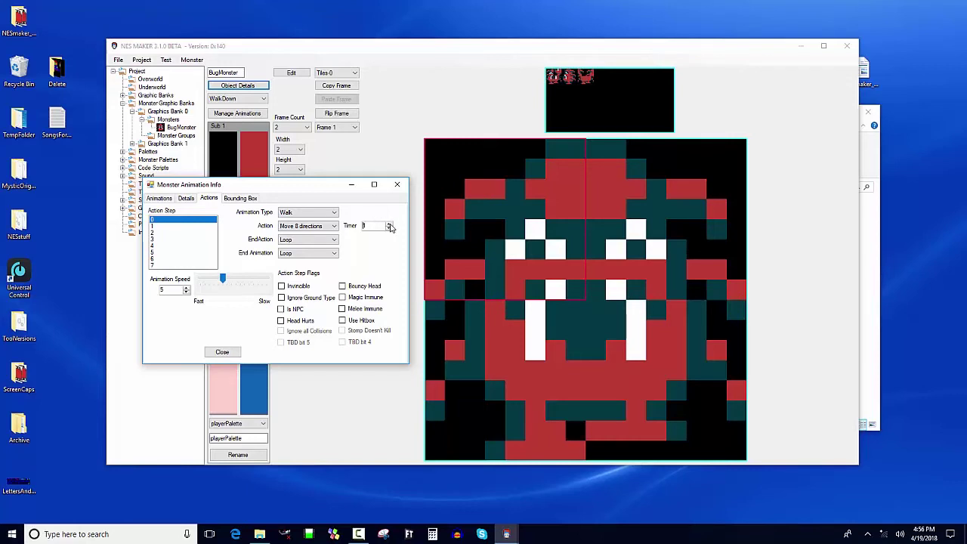
Return step 0's Timer to 0 and change its EndAction from Loop to Repeat
{"action": "left_click", "coordinate": [388, 224]}
{"action": "left_click", "coordinate": [388, 224]}
{"action": "left_click", "coordinate": [389, 225]}
{"action": "left_click", "coordinate": [389, 229]}
{"action": "left_click", "coordinate": [389, 228]}
{"action": "left_click", "coordinate": [389, 229]}
{"action": "left_click", "coordinate": [389, 229]}
{"action": "left_click", "coordinate": [389, 224]}
{"action": "left_click", "coordinate": [389, 224]}
{"action": "left_click", "coordinate": [389, 224]}
{"action": "left_click", "coordinate": [389, 229]}
{"action": "left_click", "coordinate": [333, 240]}
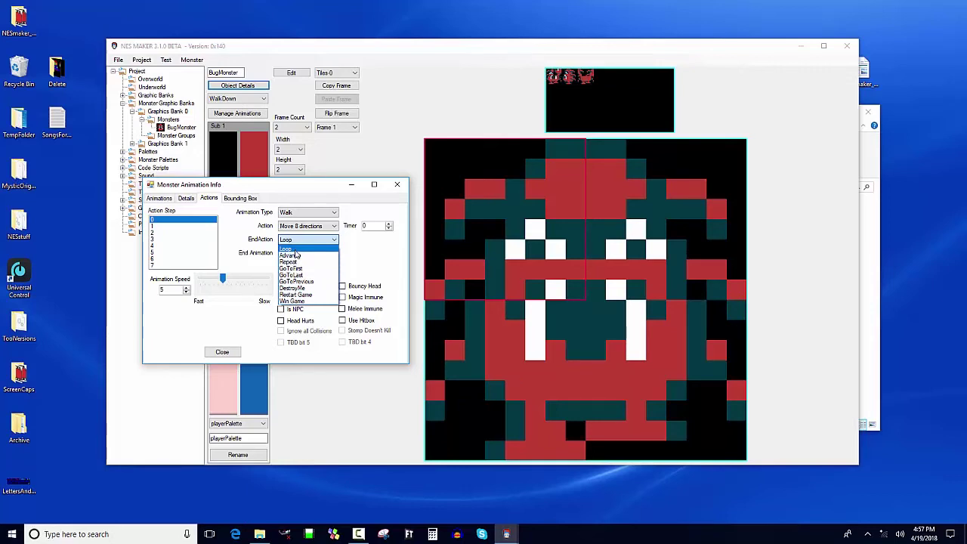
{"action": "left_click", "coordinate": [295, 262]}
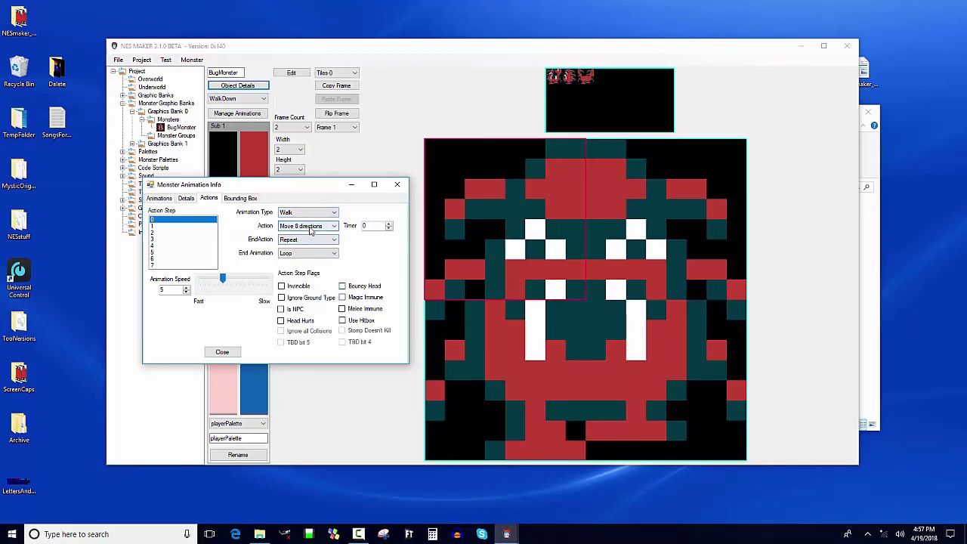
Draw BugMonster's bounding box at left 2, top 3, 12 wide, 13 tall, then close the settings
{"action": "left_click", "coordinate": [239, 198]}
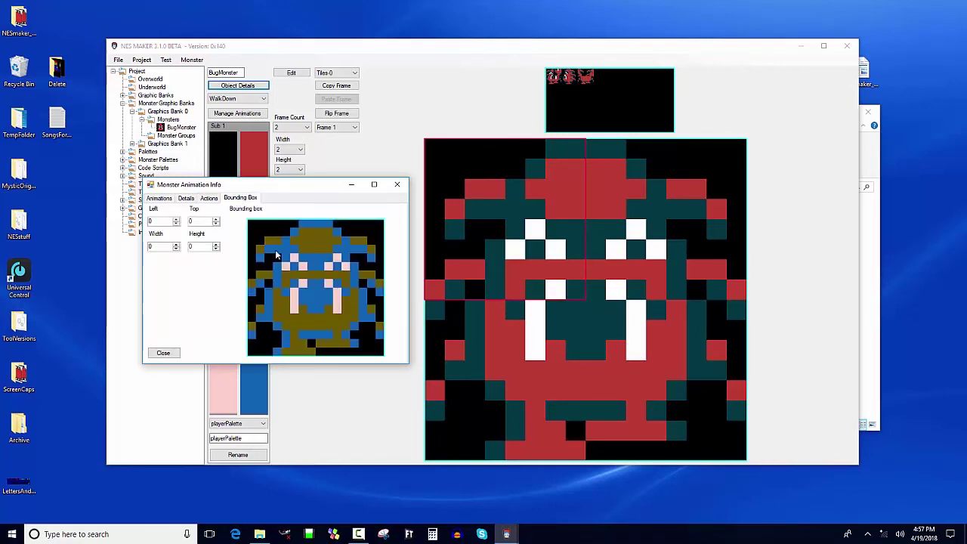
{"action": "left_click_drag", "start_coordinate": [266, 251], "coordinate": [372, 353]}
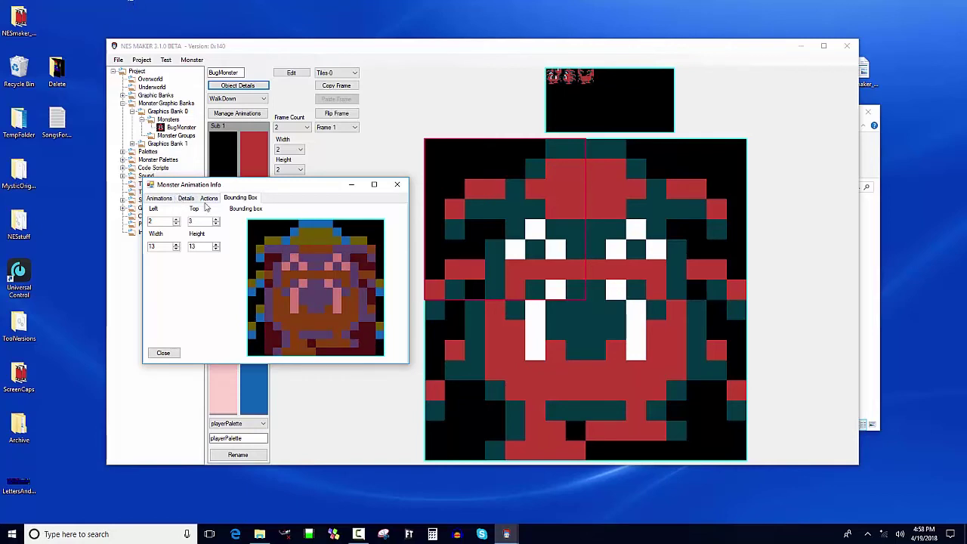
{"action": "left_click_drag", "start_coordinate": [264, 253], "coordinate": [361, 354]}
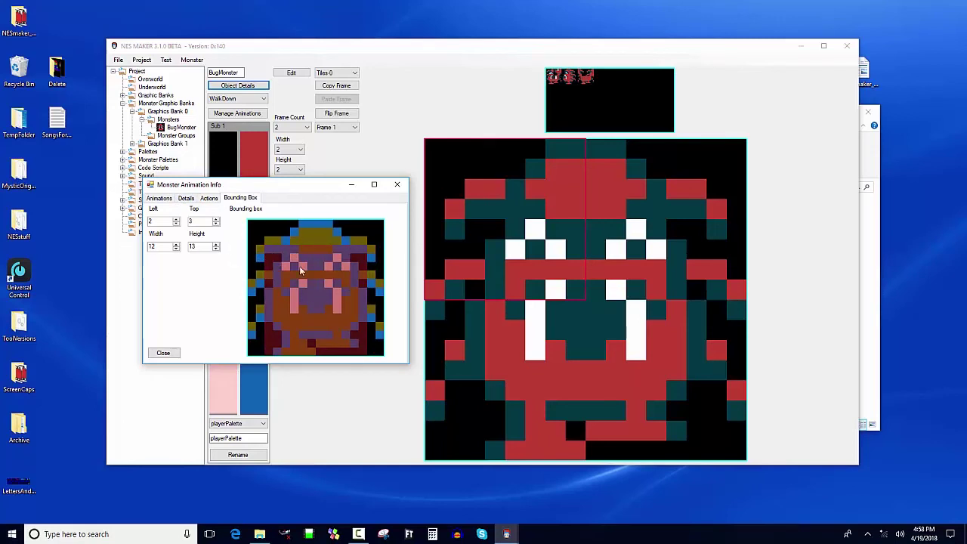
{"action": "left_click", "coordinate": [164, 353]}
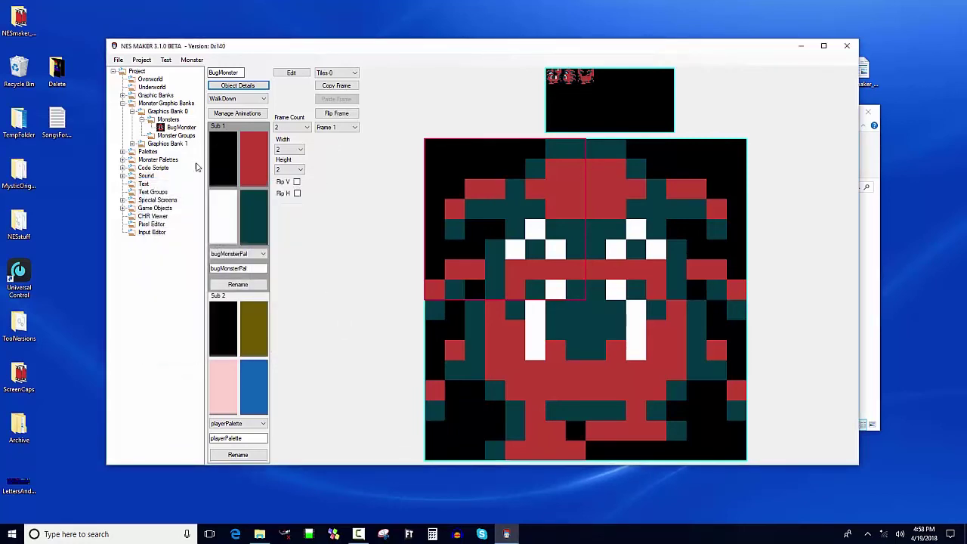
Fill all four slots of a new monster group with BugMonster
{"action": "left_click", "coordinate": [175, 136]}
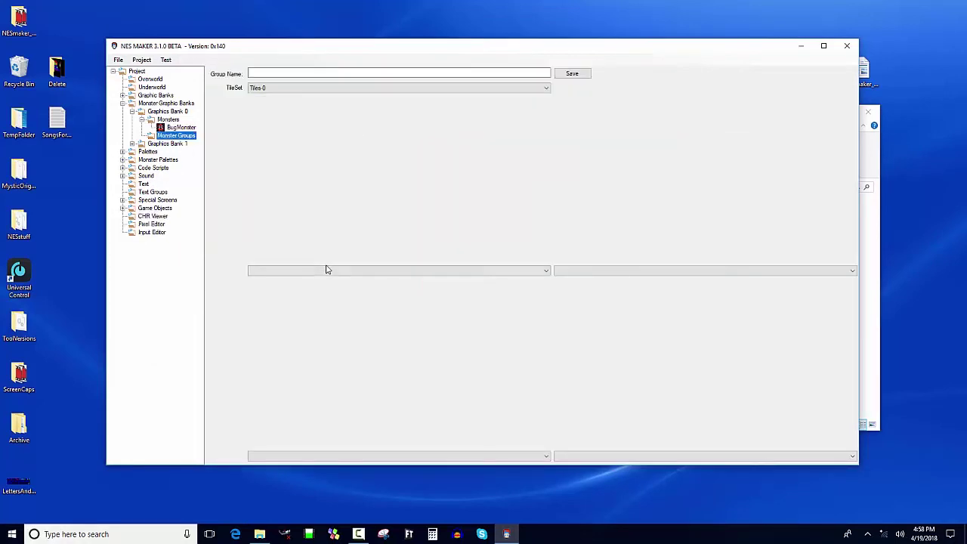
{"action": "left_click", "coordinate": [516, 273]}
{"action": "left_click", "coordinate": [510, 286]}
{"action": "left_click", "coordinate": [622, 273]}
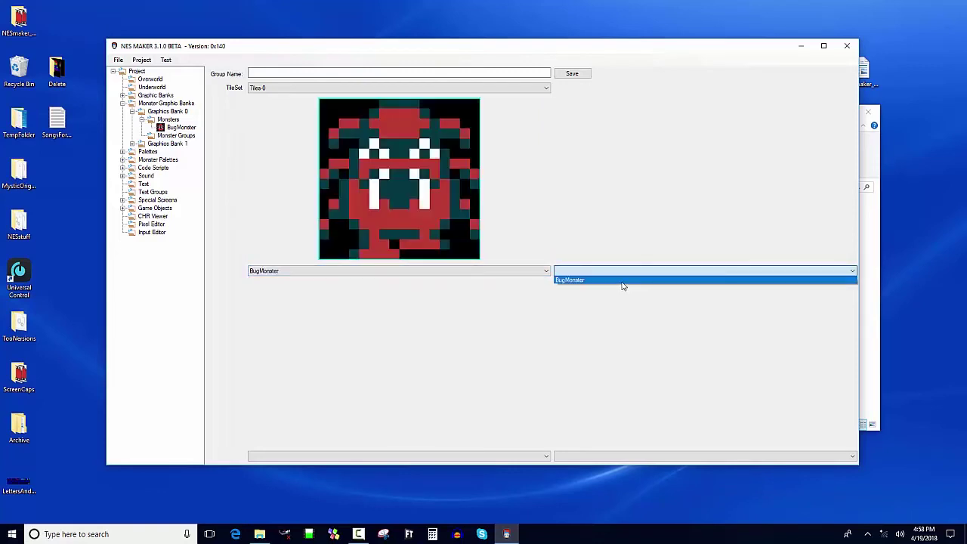
{"action": "left_click", "coordinate": [622, 282]}
{"action": "left_click", "coordinate": [501, 457]}
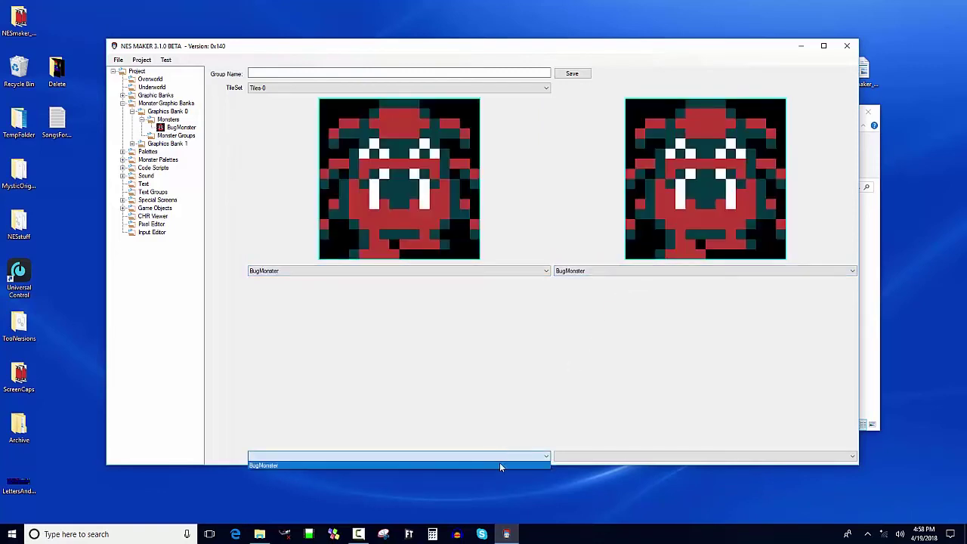
{"action": "left_click", "coordinate": [500, 464]}
{"action": "left_click", "coordinate": [579, 456]}
{"action": "left_click", "coordinate": [582, 465]}
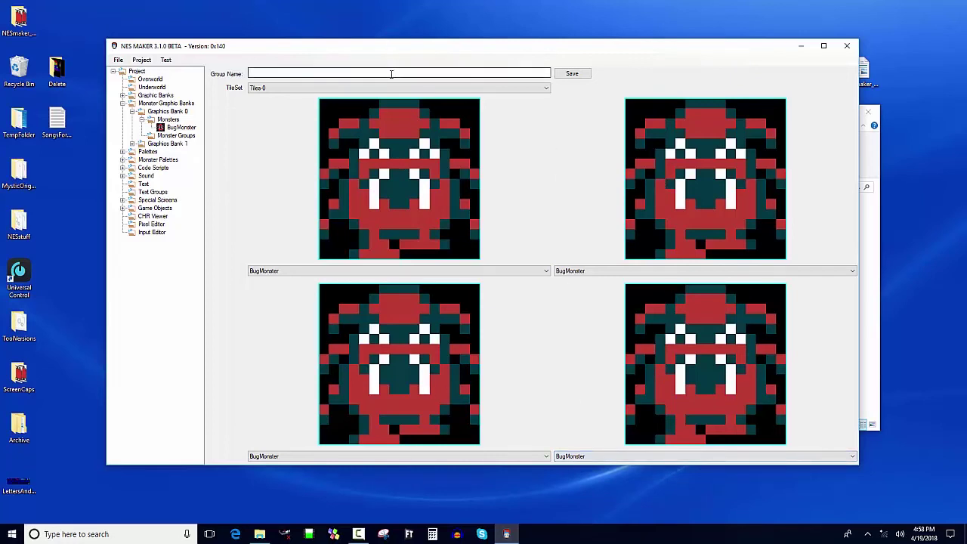
Name the group 'Bugs', save it, and confirm it appears under Monster Groups
{"action": "left_click", "coordinate": [415, 71]}
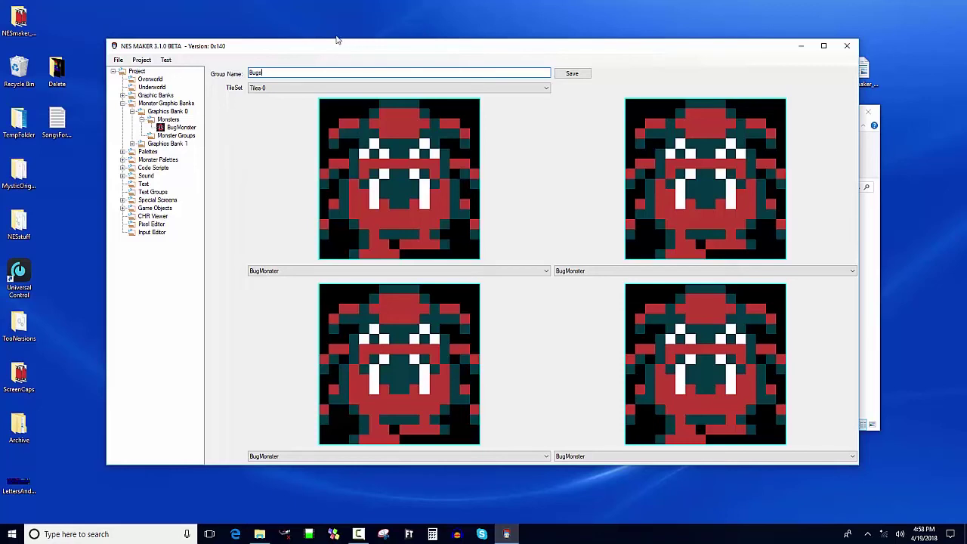
{"action": "left_click", "coordinate": [568, 74]}
{"action": "left_click", "coordinate": [143, 136]}
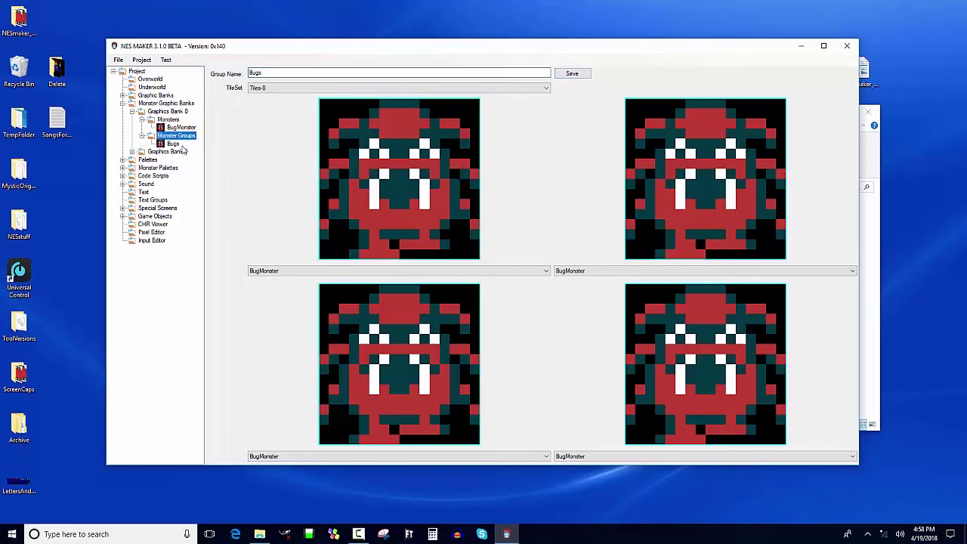
Open the overworld screen's Screen Details on its Day Monsters tab
{"action": "left_click", "coordinate": [155, 80]}
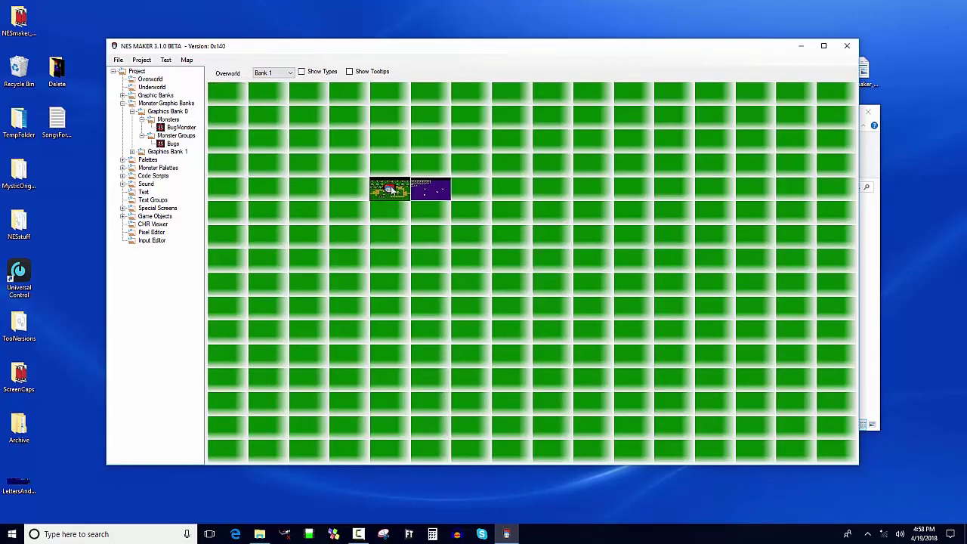
{"action": "double_click", "coordinate": [391, 190]}
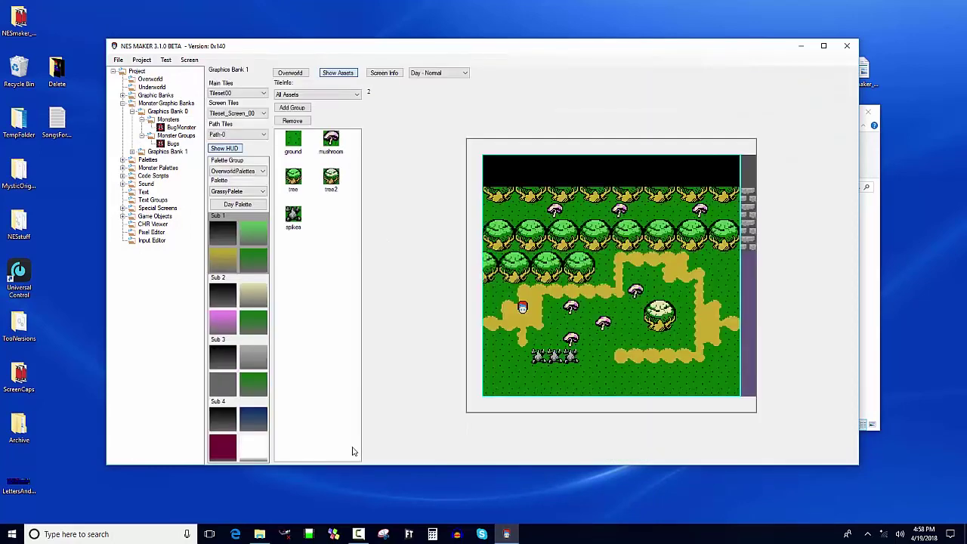
{"action": "left_click", "coordinate": [386, 73]}
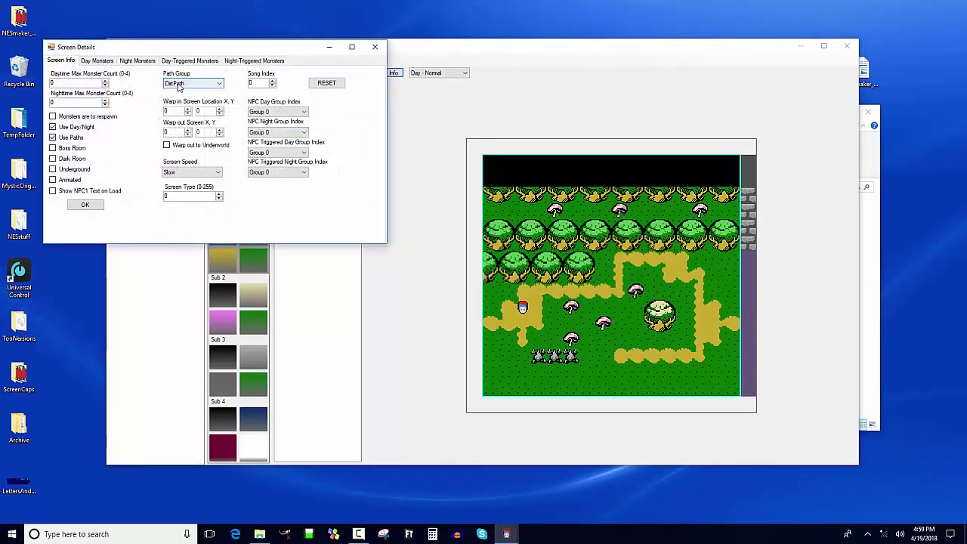
{"action": "left_click", "coordinate": [91, 83]}
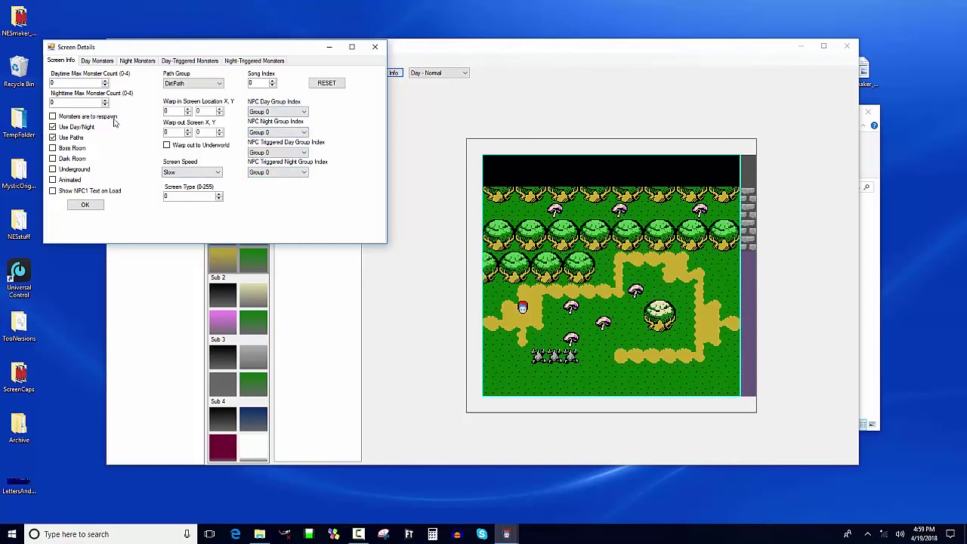
{"action": "left_click", "coordinate": [98, 61]}
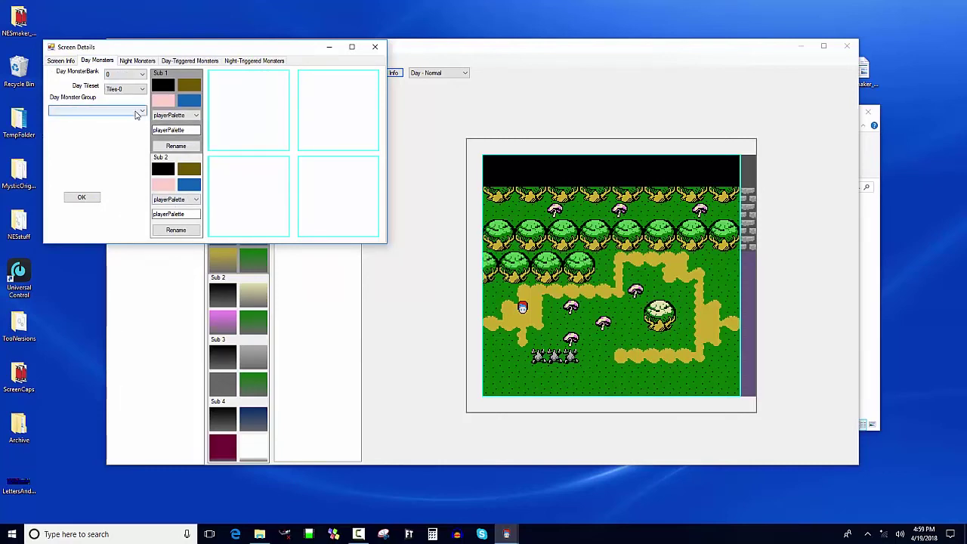
Keep Day MonsterBank 0 and the daytime tileset at Tiles-0 after checking Tiles-1
{"action": "left_click", "coordinate": [136, 90]}
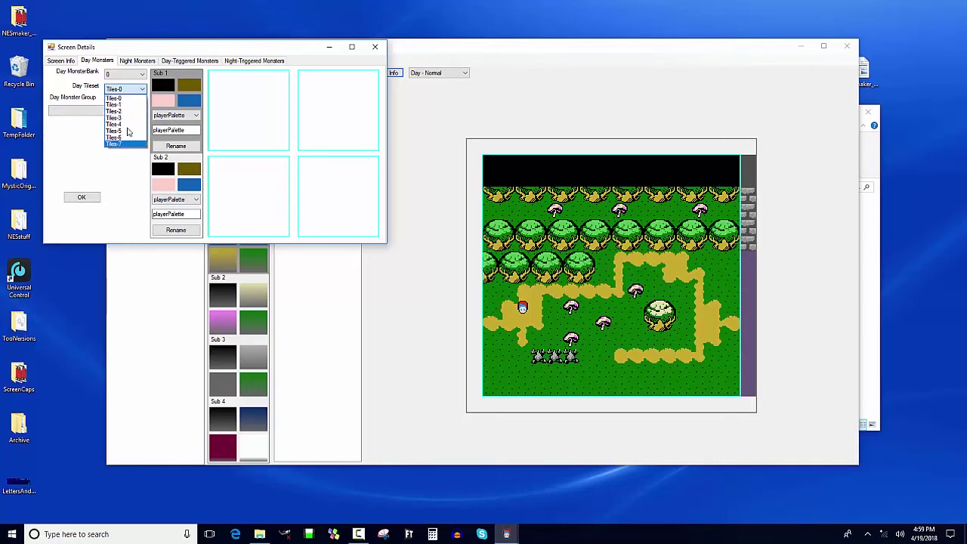
{"action": "left_click", "coordinate": [87, 150]}
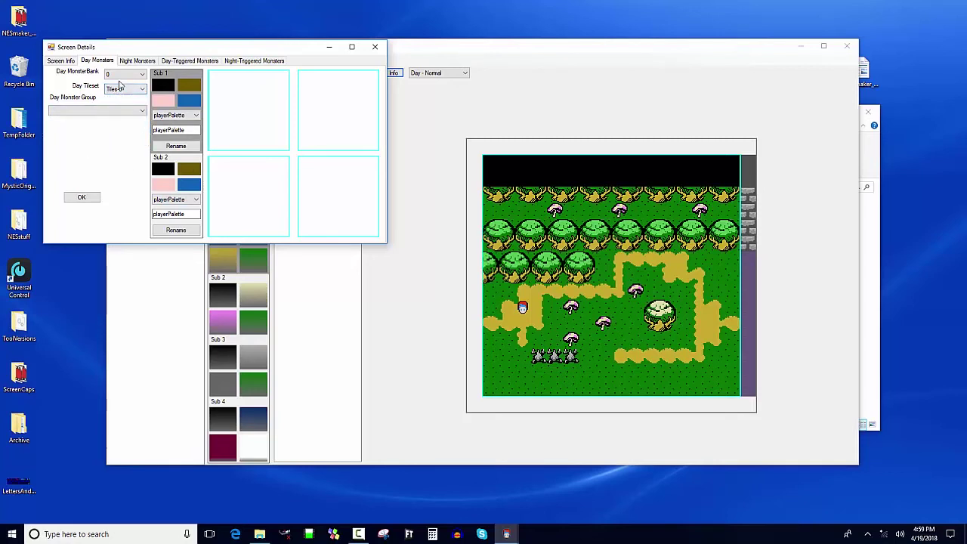
{"action": "left_click", "coordinate": [123, 76]}
{"action": "left_click", "coordinate": [123, 78]}
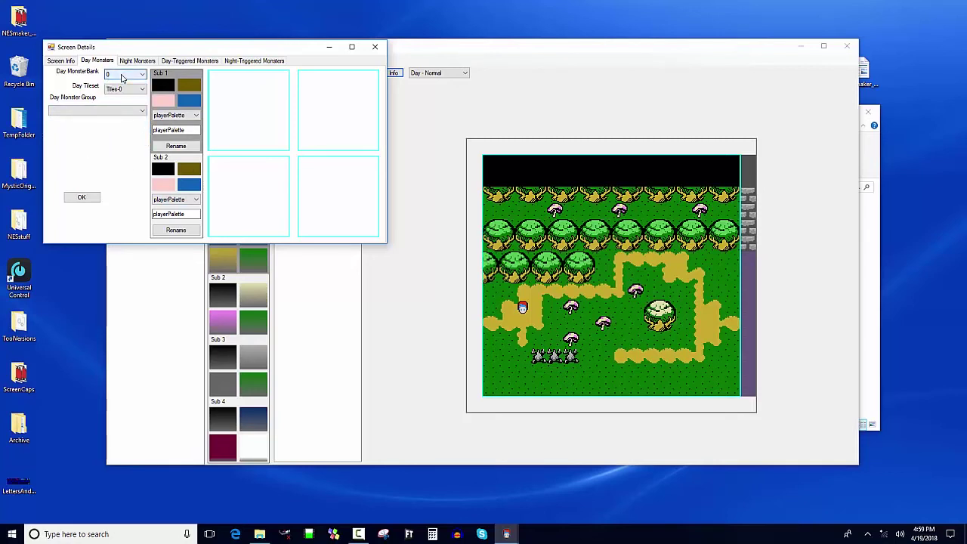
{"action": "left_click", "coordinate": [118, 111]}
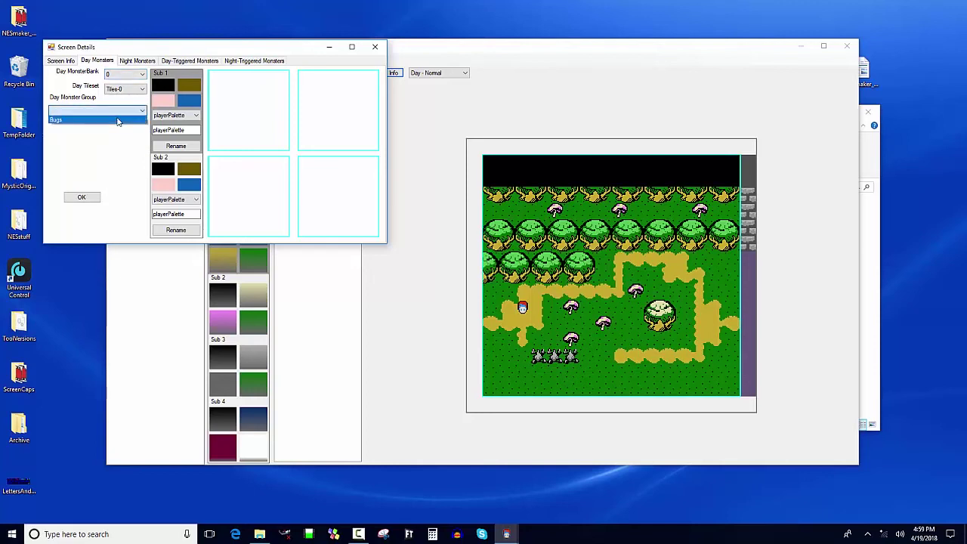
{"action": "left_click", "coordinate": [123, 102]}
{"action": "left_click", "coordinate": [125, 88]}
{"action": "left_click", "coordinate": [135, 104]}
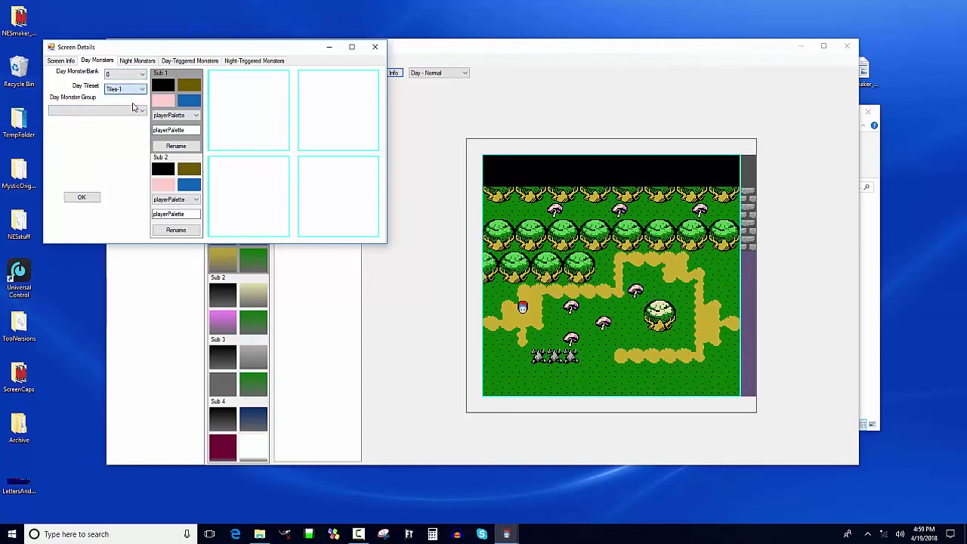
{"action": "left_click", "coordinate": [133, 112]}
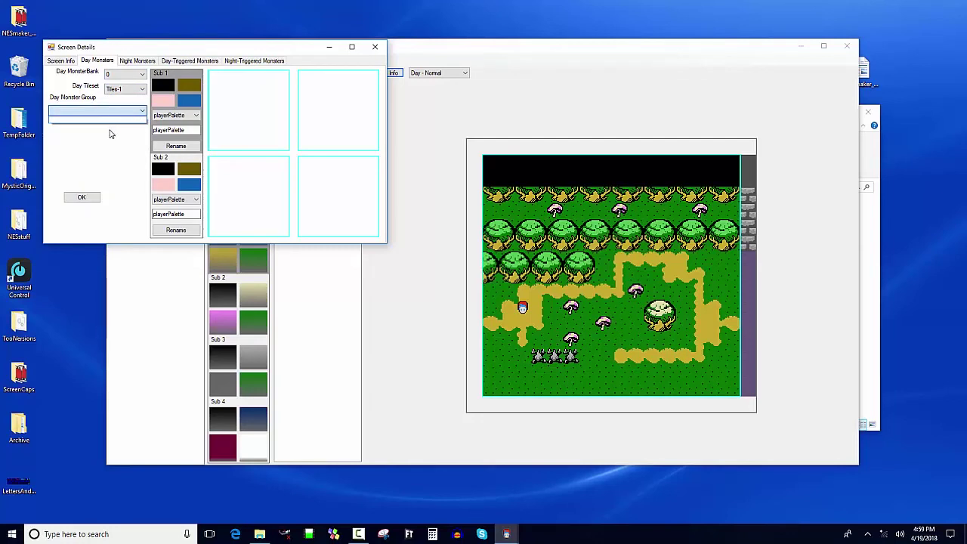
{"action": "left_click", "coordinate": [124, 89]}
{"action": "left_click", "coordinate": [125, 88]}
{"action": "left_click", "coordinate": [120, 99]}
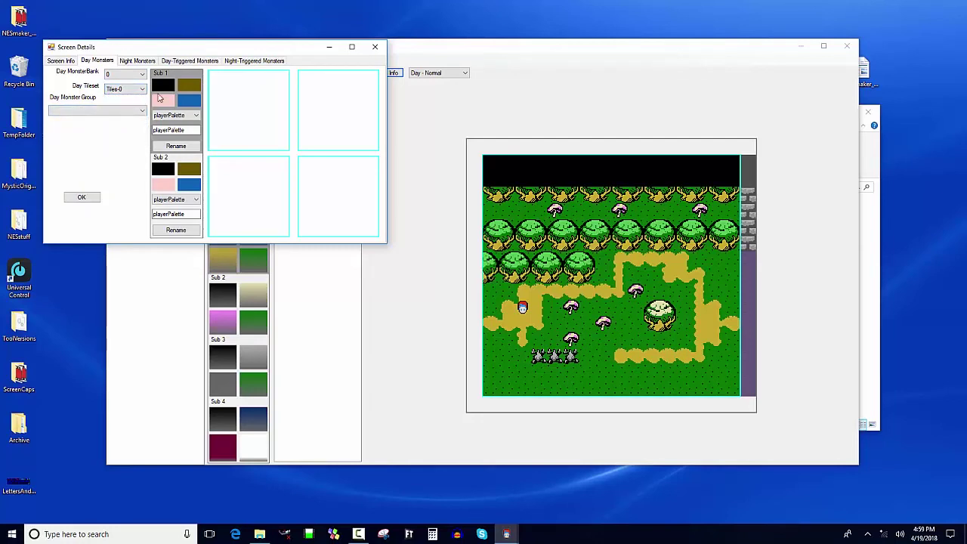
Choose Bugs as the Day Monster Group and move the dialog off the map
{"action": "left_click", "coordinate": [130, 112]}
{"action": "left_click", "coordinate": [123, 118]}
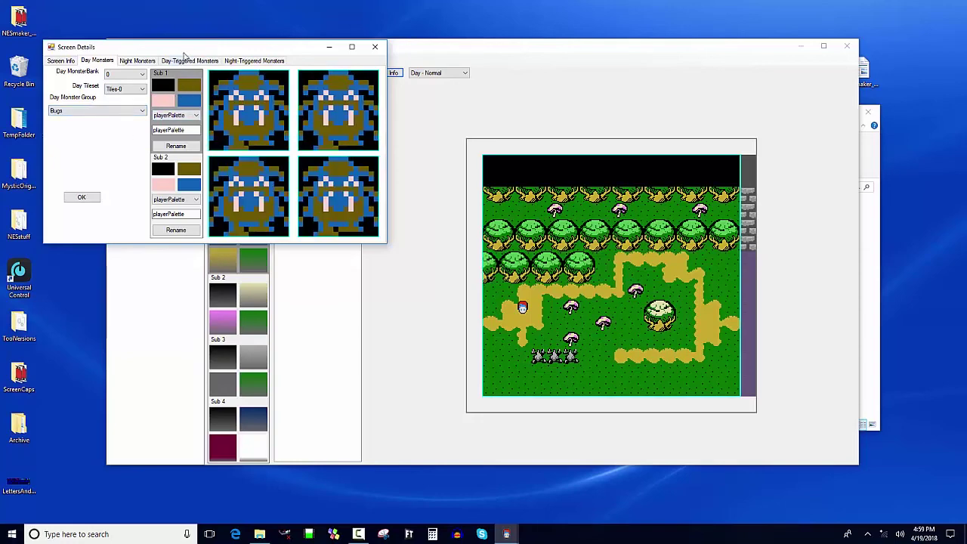
{"action": "left_click_drag", "start_coordinate": [183, 52], "coordinate": [573, 232]}
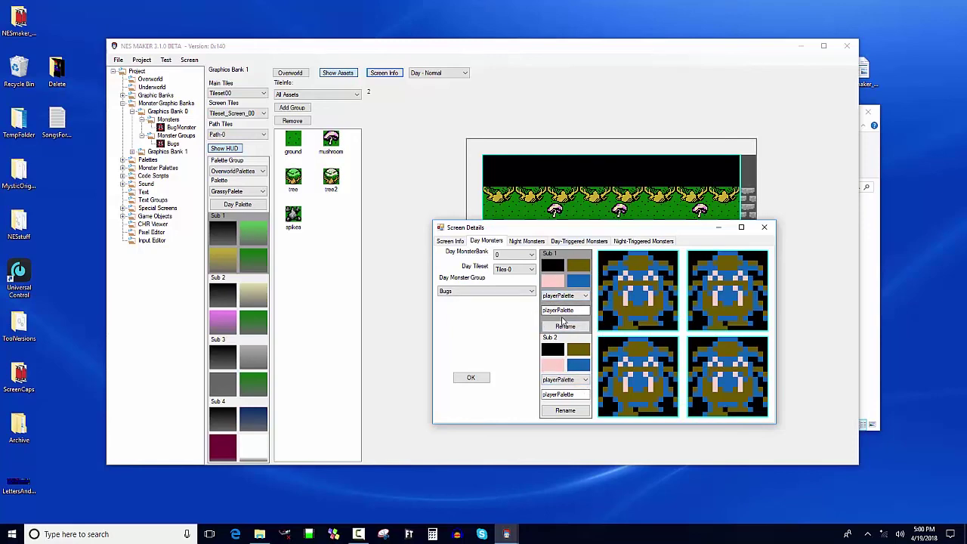
Set the Sub 1 palette to bugMonsterPal and confirm the screen details with OK
{"action": "left_click", "coordinate": [582, 297]}
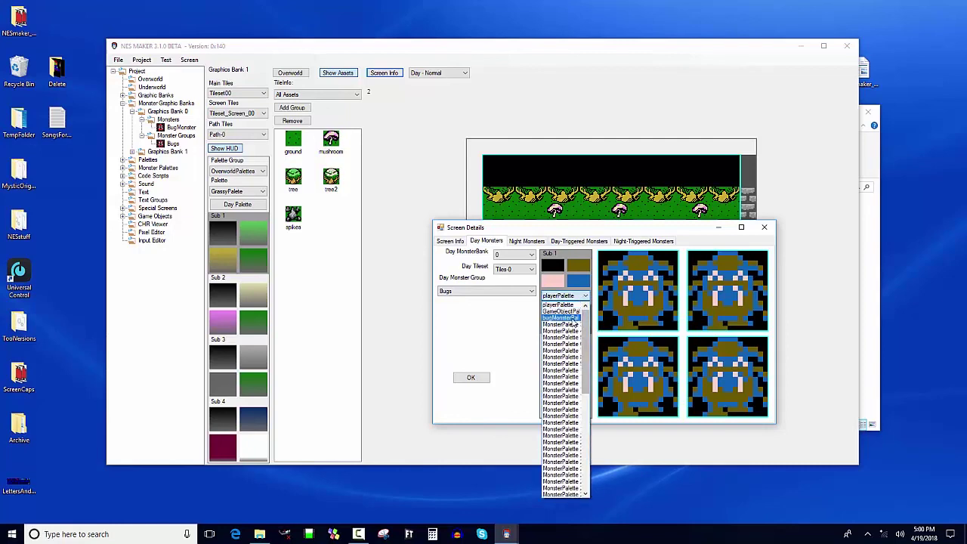
{"action": "left_click", "coordinate": [574, 318]}
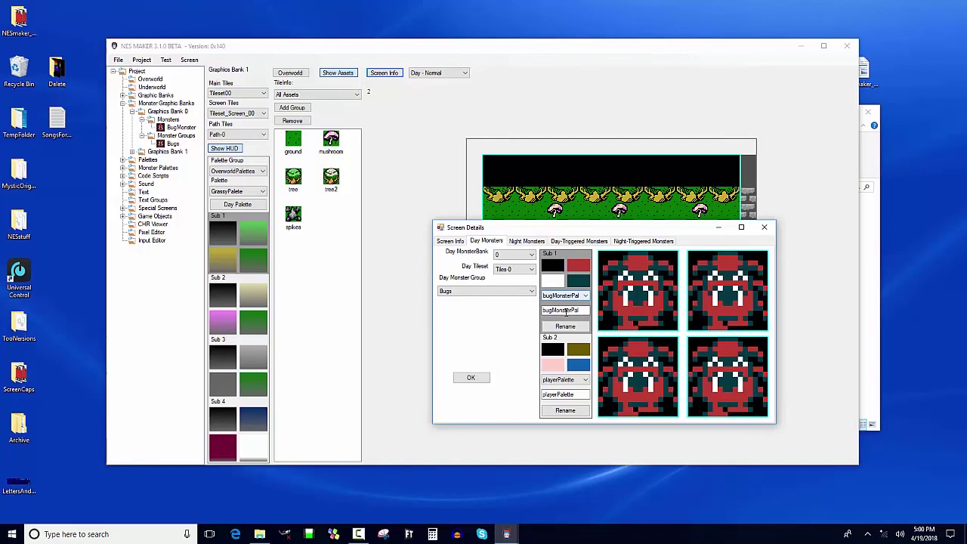
{"action": "left_click", "coordinate": [582, 296]}
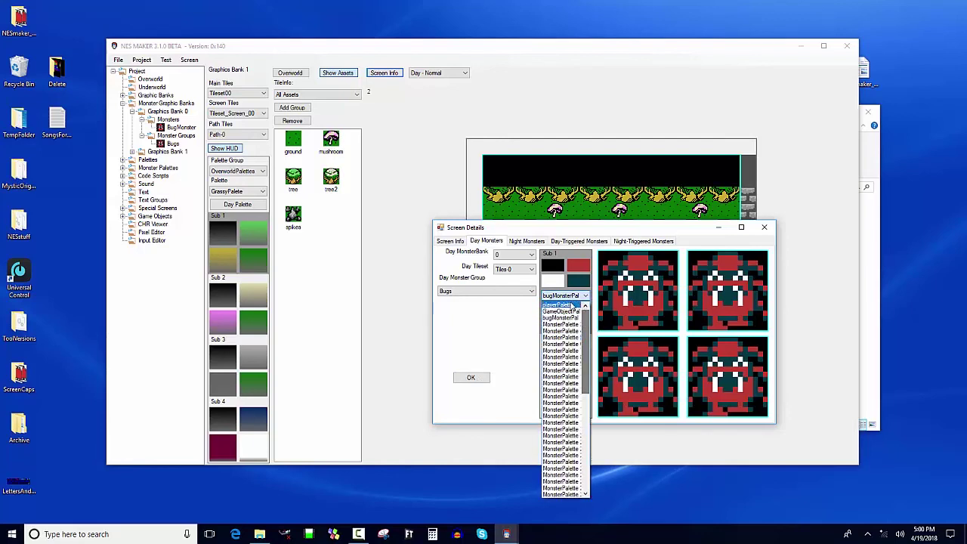
{"action": "left_click", "coordinate": [566, 306]}
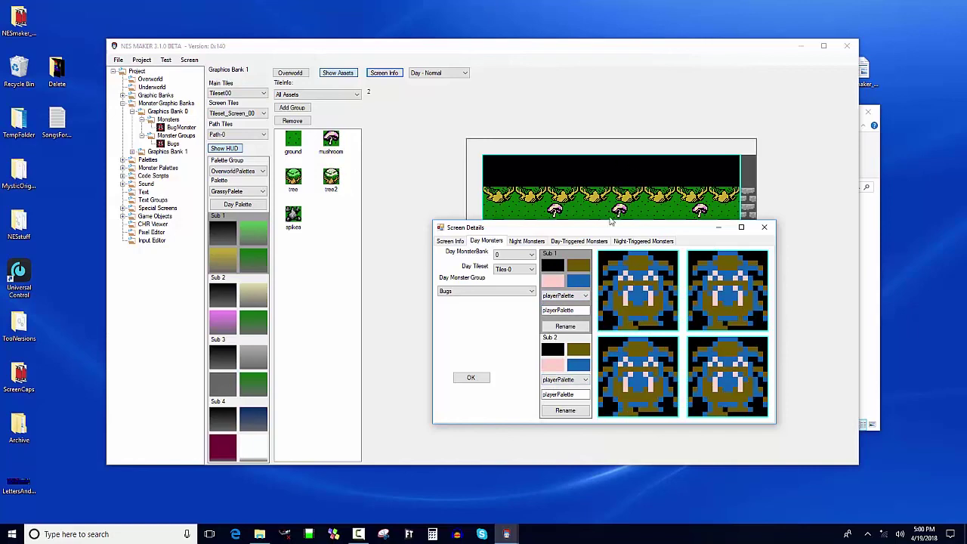
{"action": "left_click", "coordinate": [569, 297]}
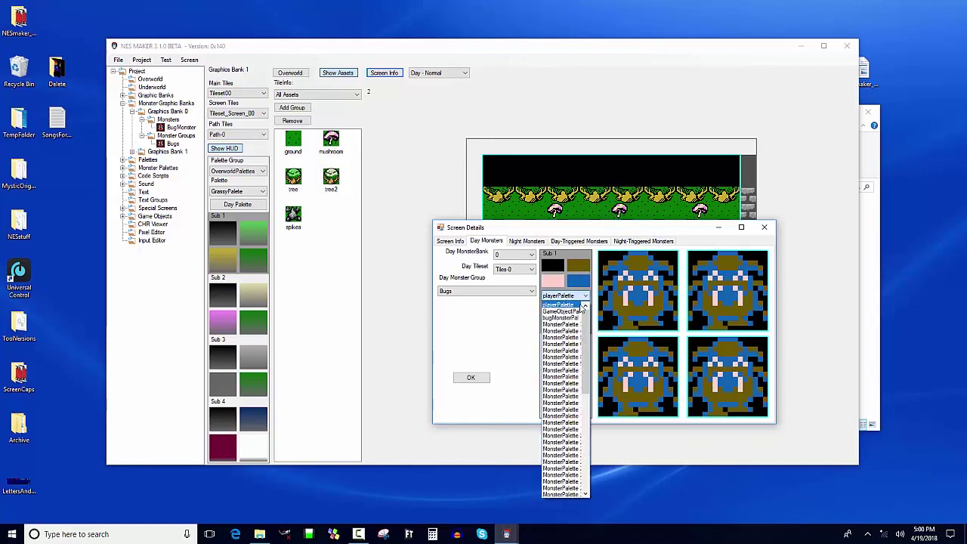
{"action": "left_click", "coordinate": [567, 323]}
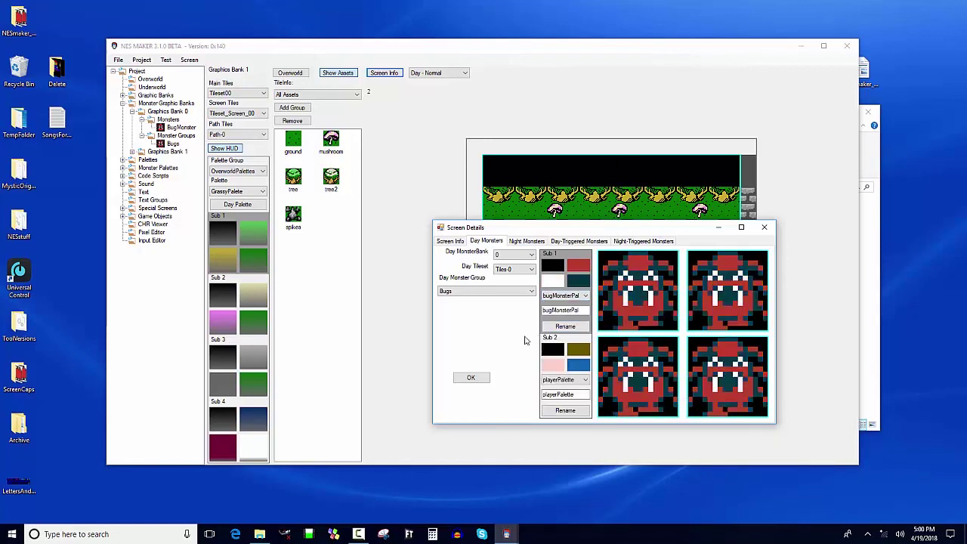
{"action": "left_click", "coordinate": [470, 378]}
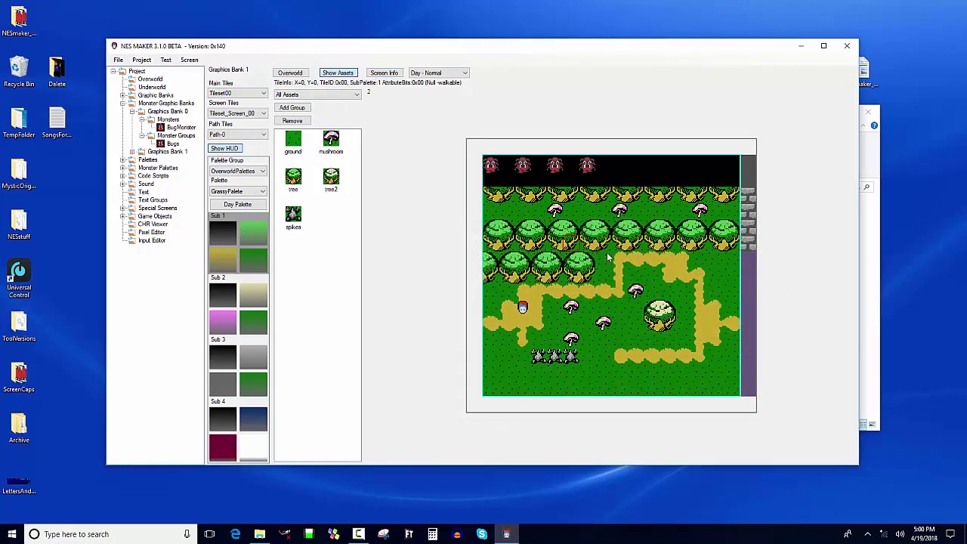
Place Monster 1 on the upper path tile at X 11, Y 7
{"action": "right_click", "coordinate": [670, 272]}
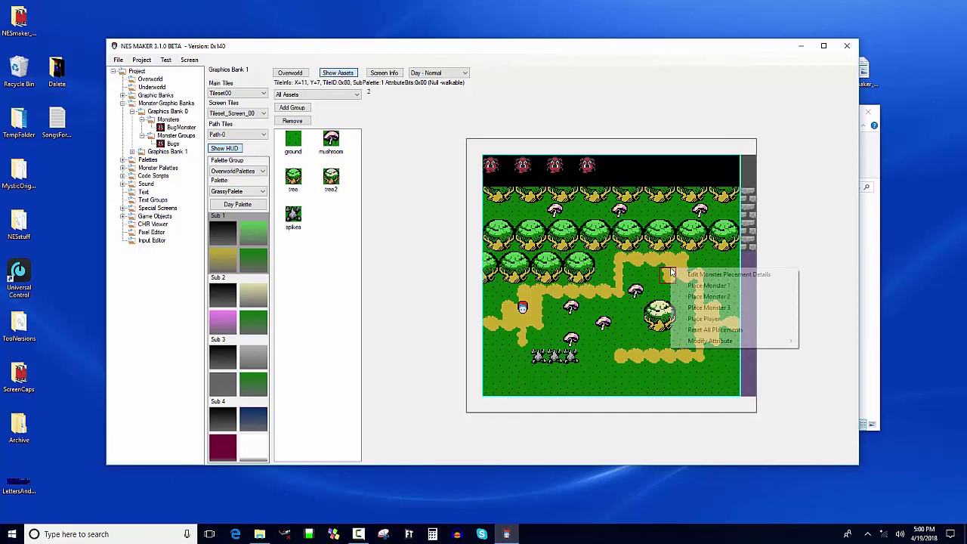
{"action": "left_click", "coordinate": [703, 285]}
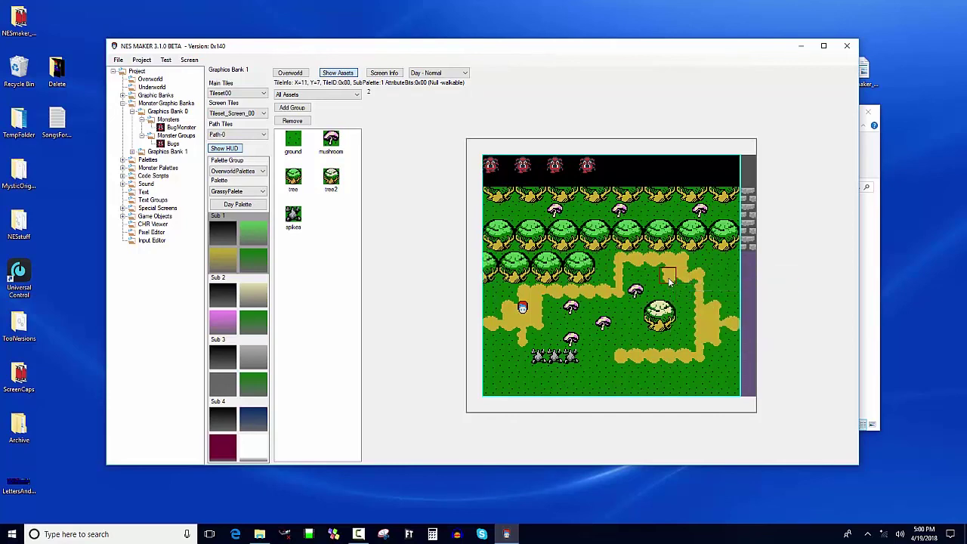
{"action": "right_click", "coordinate": [668, 278]}
{"action": "left_click", "coordinate": [703, 297]}
{"action": "right_click", "coordinate": [702, 314]}
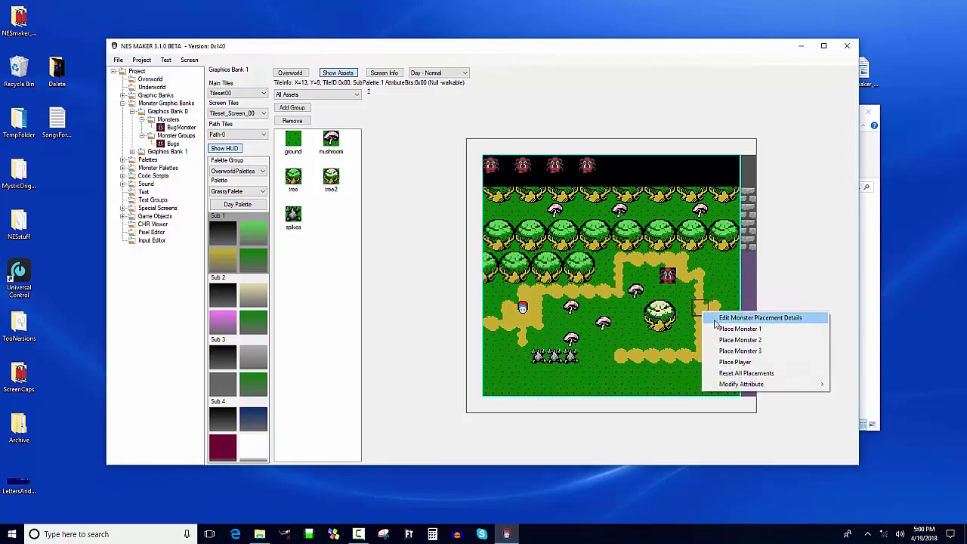
{"action": "left_click", "coordinate": [718, 318]}
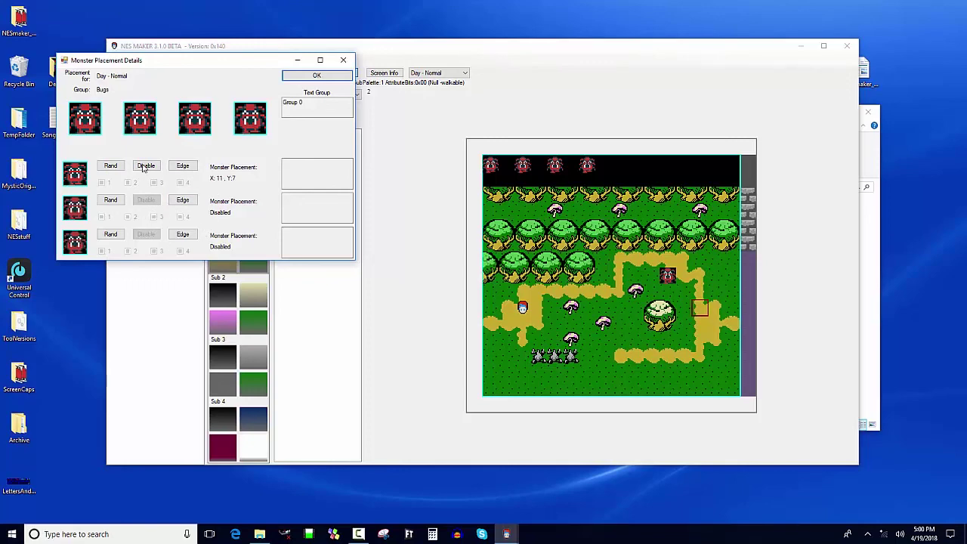
{"action": "left_click", "coordinate": [317, 76]}
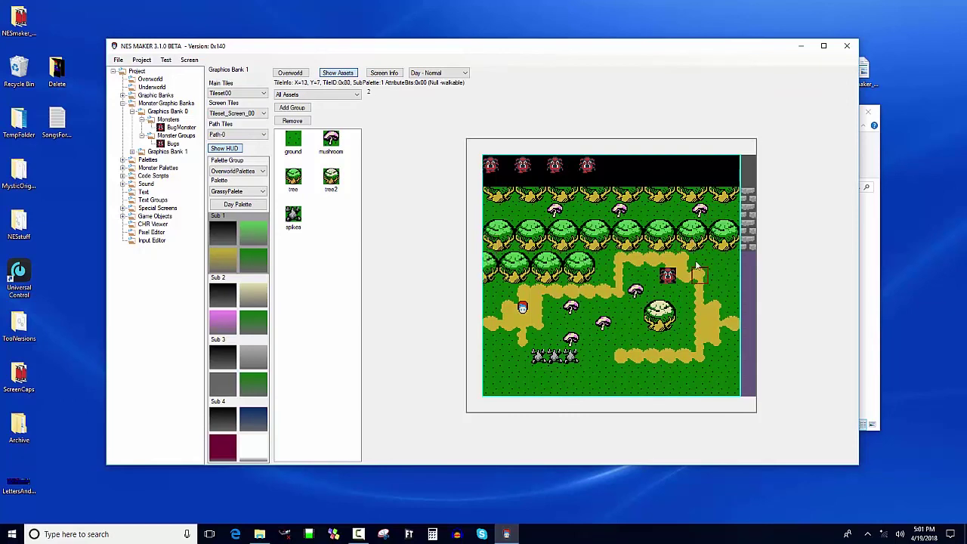
Place a second monster on the lower path, then disable Monster 2's placement
{"action": "right_click", "coordinate": [662, 357]}
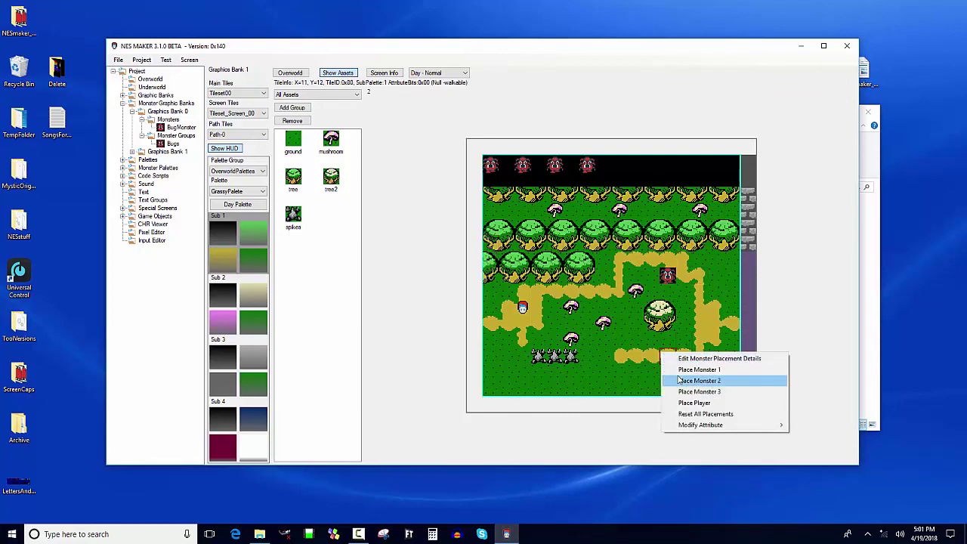
{"action": "left_click", "coordinate": [680, 370]}
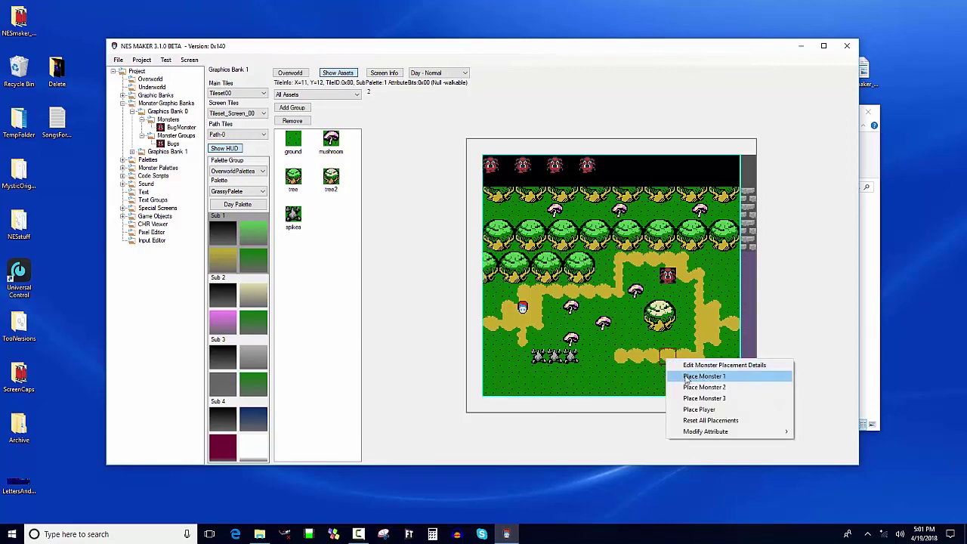
{"action": "left_click", "coordinate": [688, 376]}
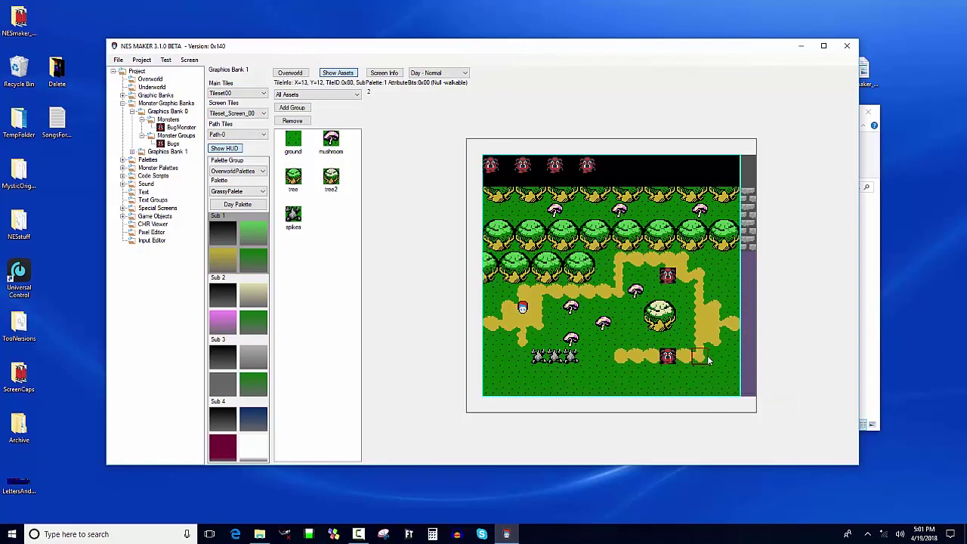
{"action": "right_click", "coordinate": [709, 362]}
{"action": "left_click", "coordinate": [729, 363]}
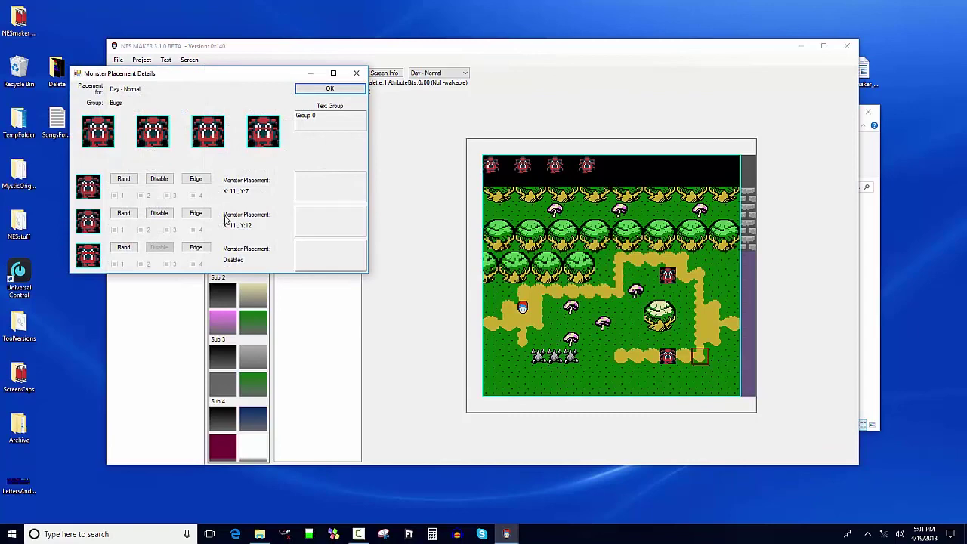
{"action": "left_click", "coordinate": [159, 214]}
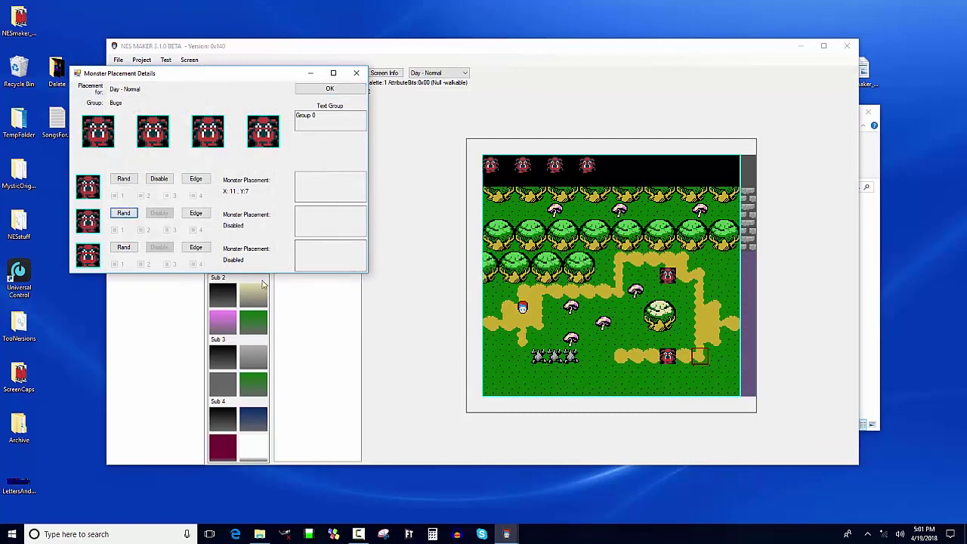
{"action": "left_click", "coordinate": [330, 89]}
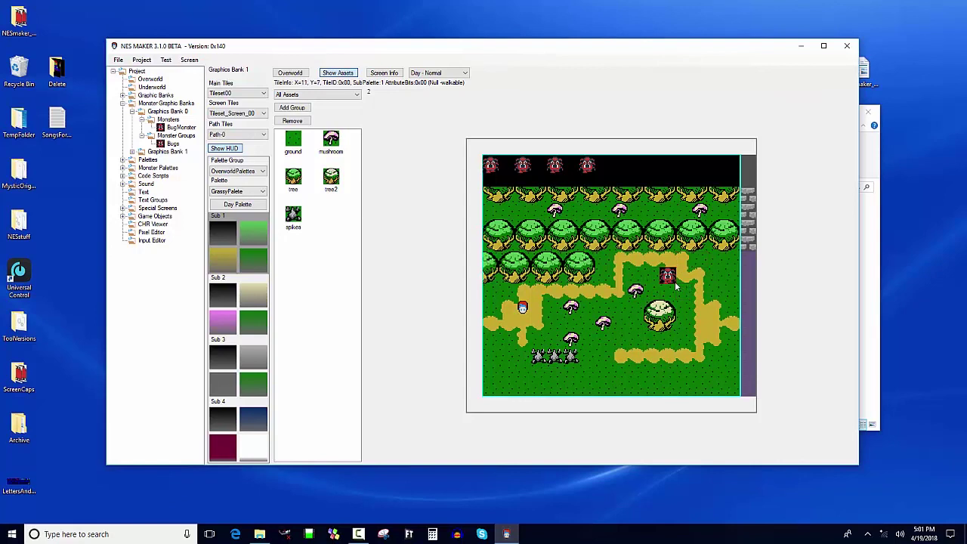
Run Export & Test to build game.nes and launch it in FCEUX
{"action": "left_click", "coordinate": [166, 61]}
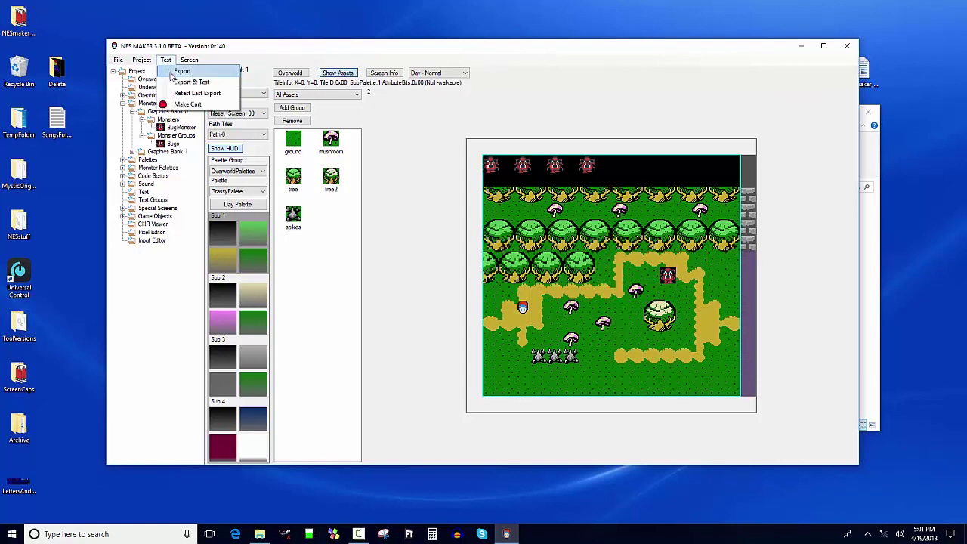
{"action": "left_click", "coordinate": [175, 82]}
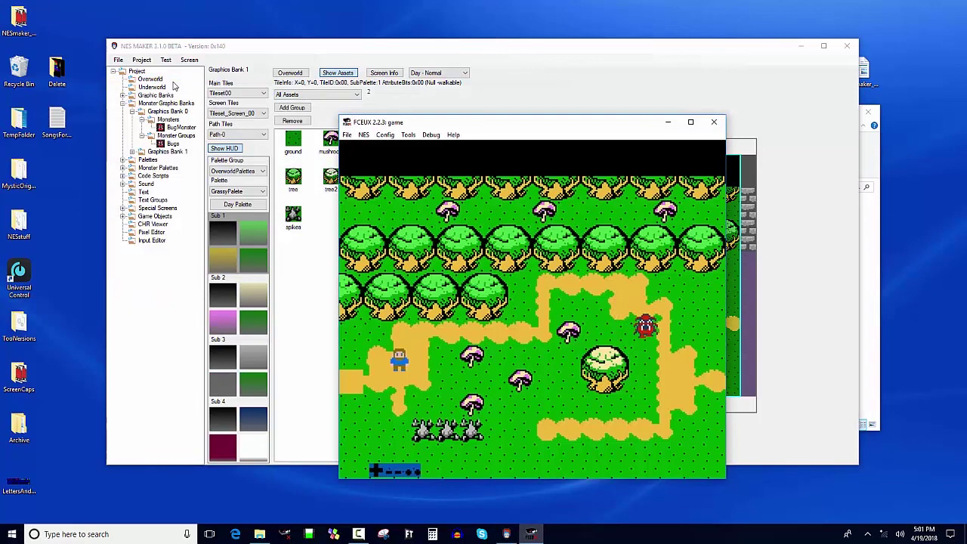
Steer the player up, right, down and left along the dirt paths while the red bug roams
{"action": "key", "text": "Up"}
{"action": "key", "text": "Right"}
{"action": "key", "text": "Down"}
{"action": "key", "text": "Right"}
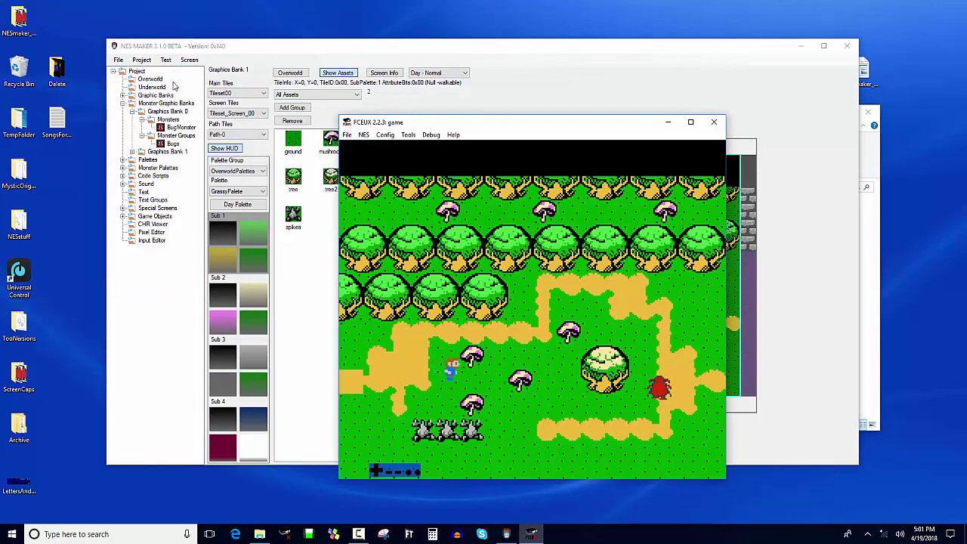
{"action": "key", "text": "Up"}
{"action": "key", "text": "Right"}
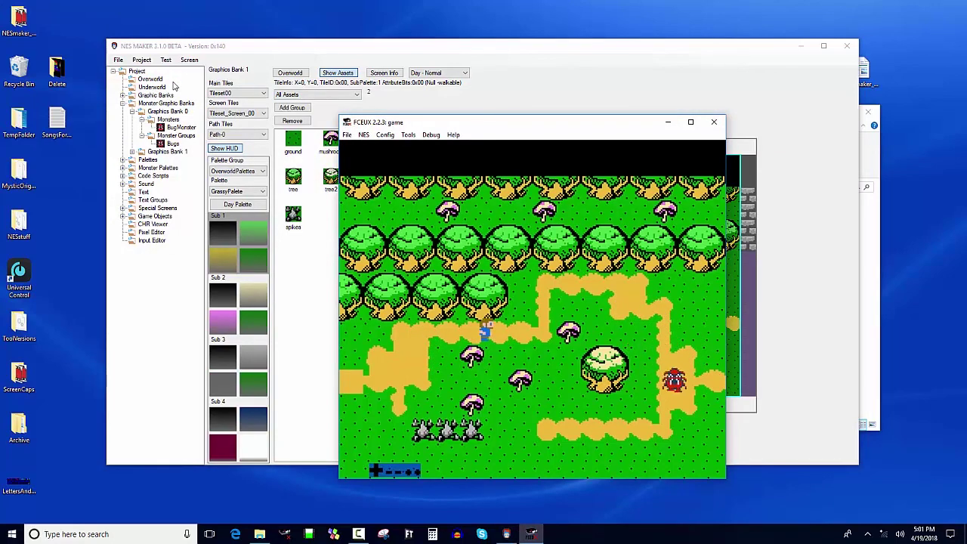
{"action": "key", "text": "Up"}
{"action": "key", "text": "Right"}
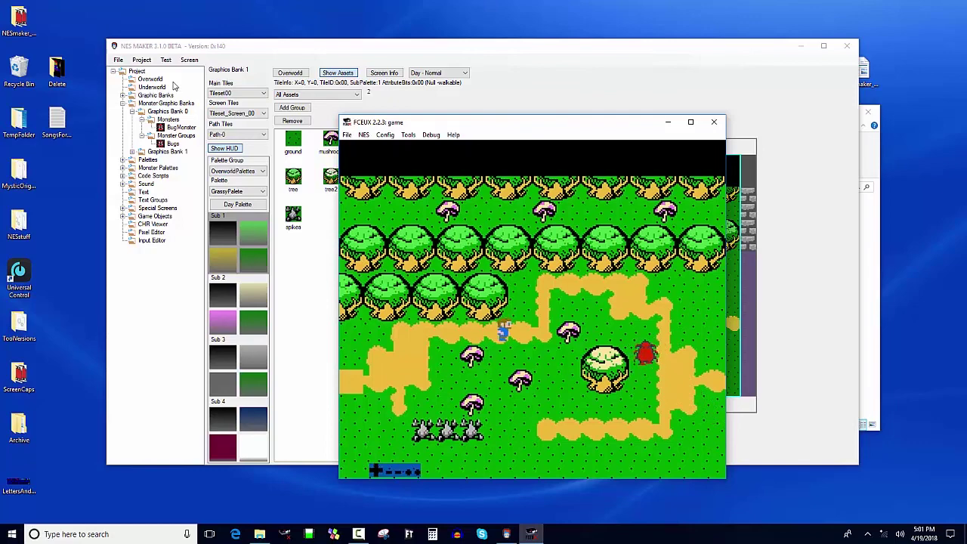
{"action": "key", "text": "Down"}
{"action": "key", "text": "Right"}
{"action": "key", "text": "Up"}
{"action": "key", "text": "Up"}
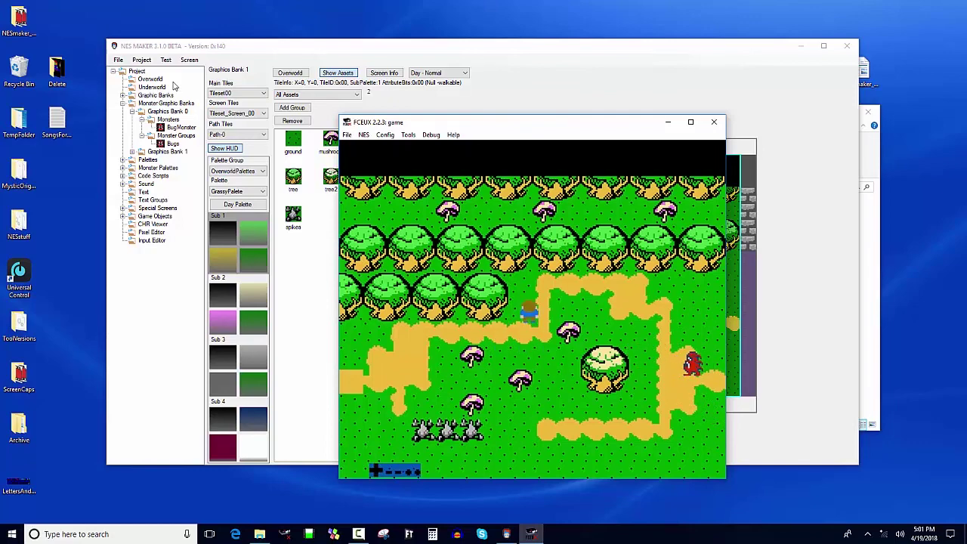
{"action": "key", "text": "Right"}
{"action": "key", "text": "Up"}
{"action": "key", "text": "Left"}
{"action": "key", "text": "Down"}
{"action": "key", "text": "Left"}
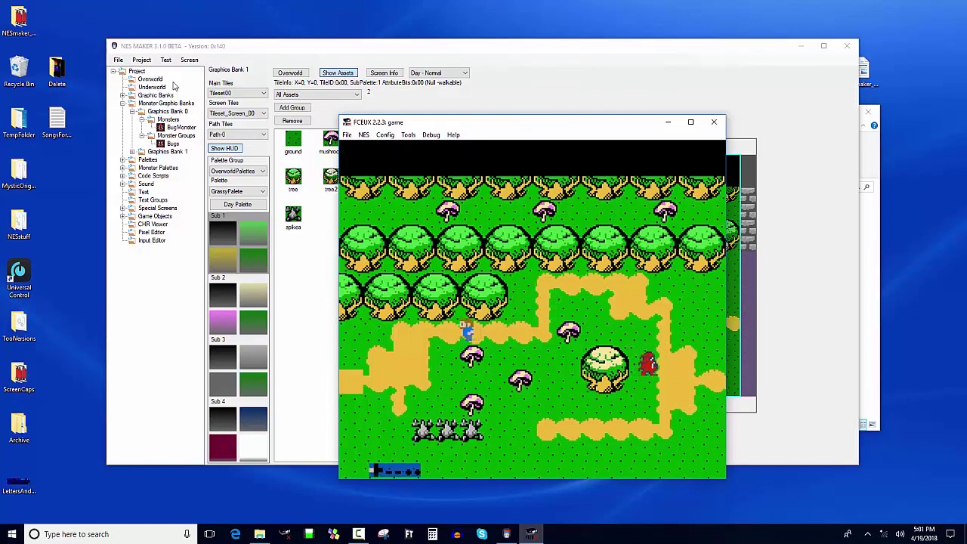
{"action": "key", "text": "Down"}
{"action": "key", "text": "Right"}
{"action": "key", "text": "Down"}
{"action": "key", "text": "Up"}
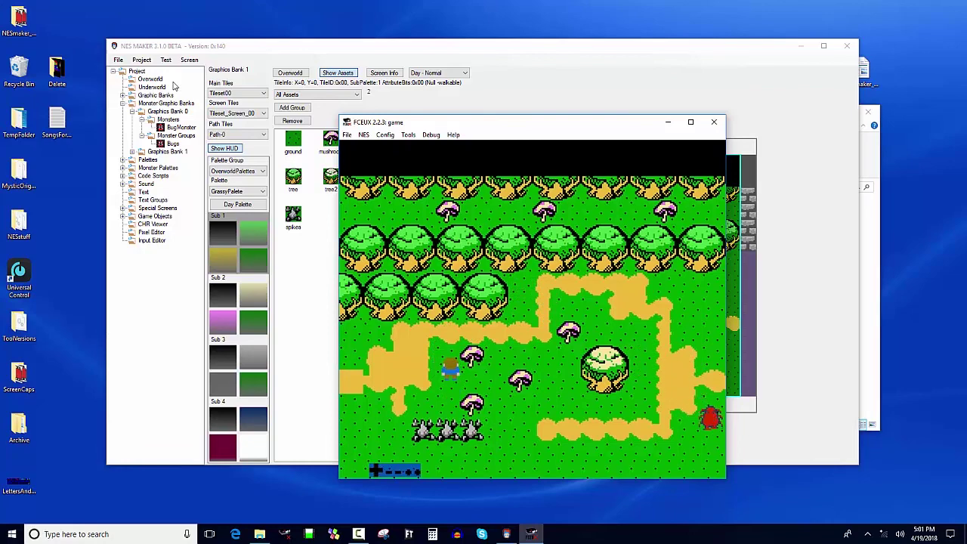